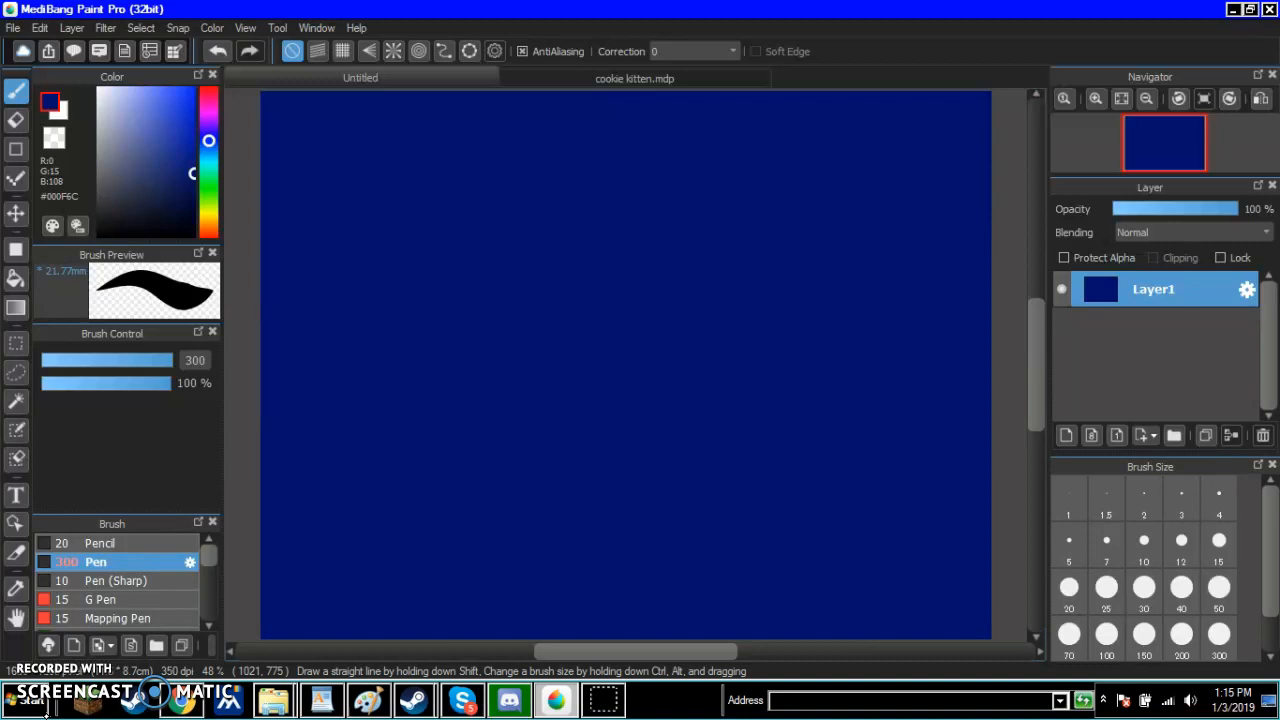
# - Switch to the browser to view the Cookie kitten YouTube channel's banner and uploads, and return to MediBang Paint Pro
pyautogui.click(1232, 10)
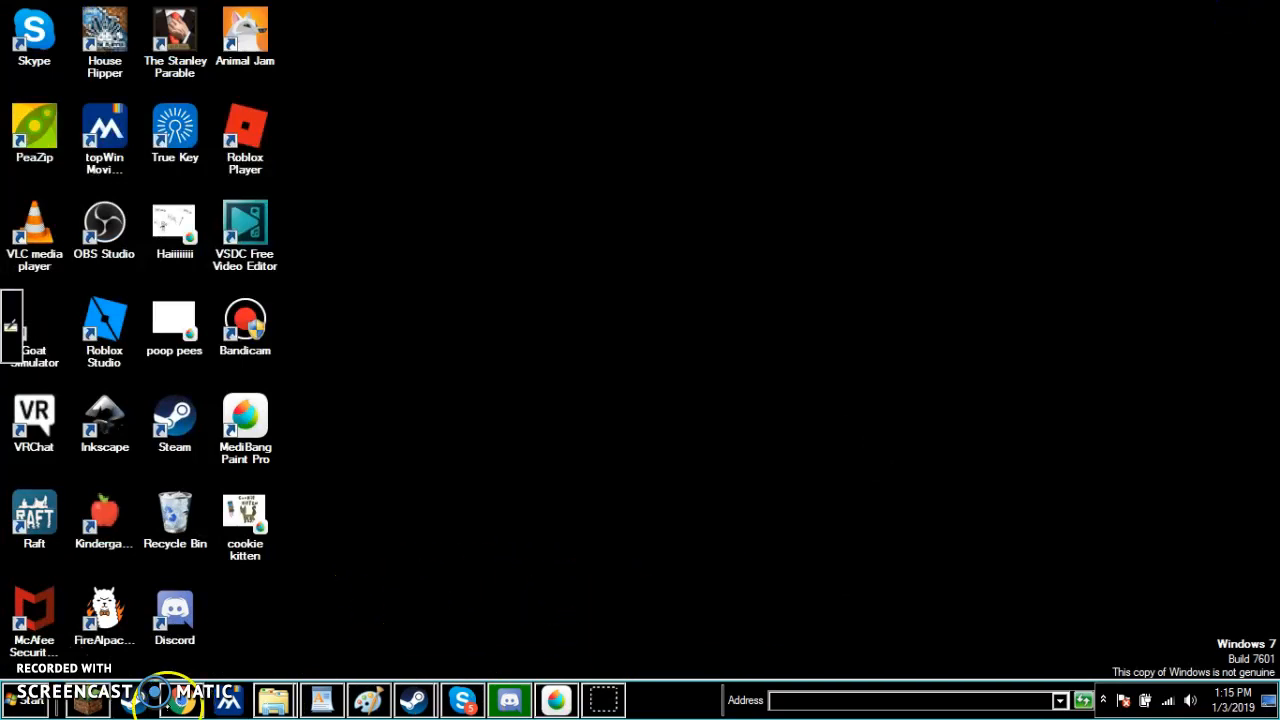
pyautogui.click(182, 700)
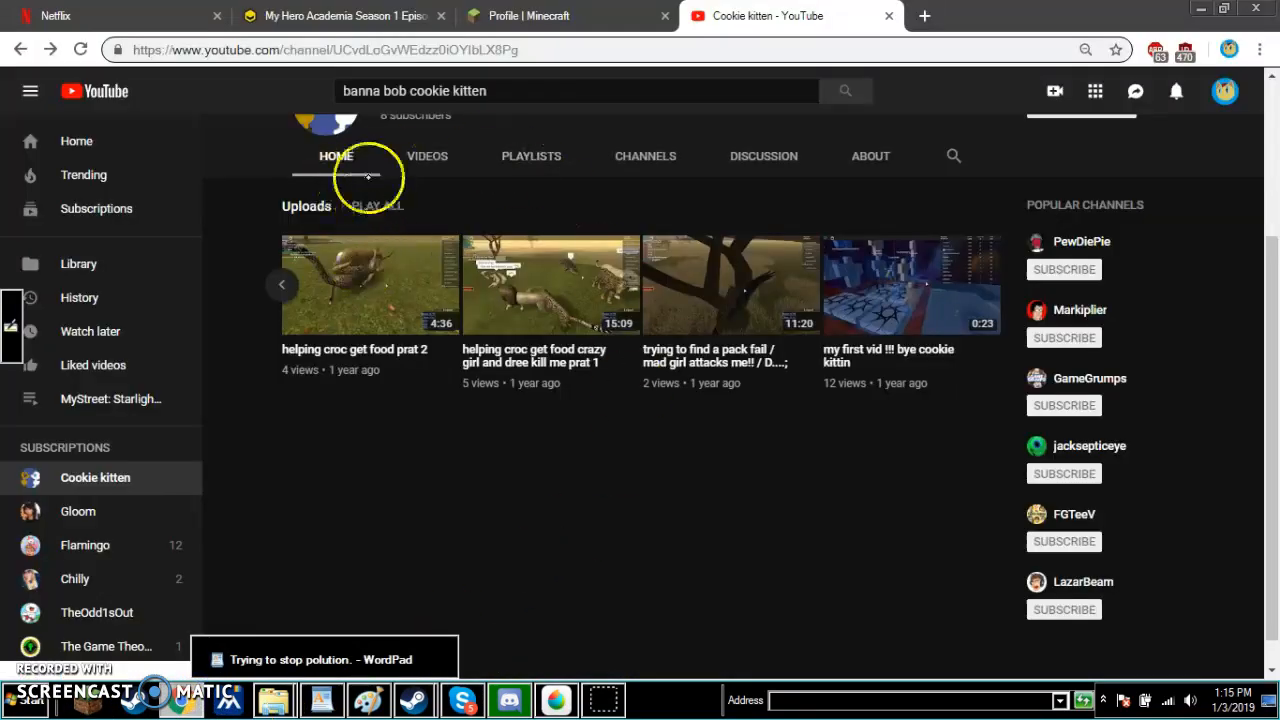
pyautogui.scroll(1, 1260, 360)
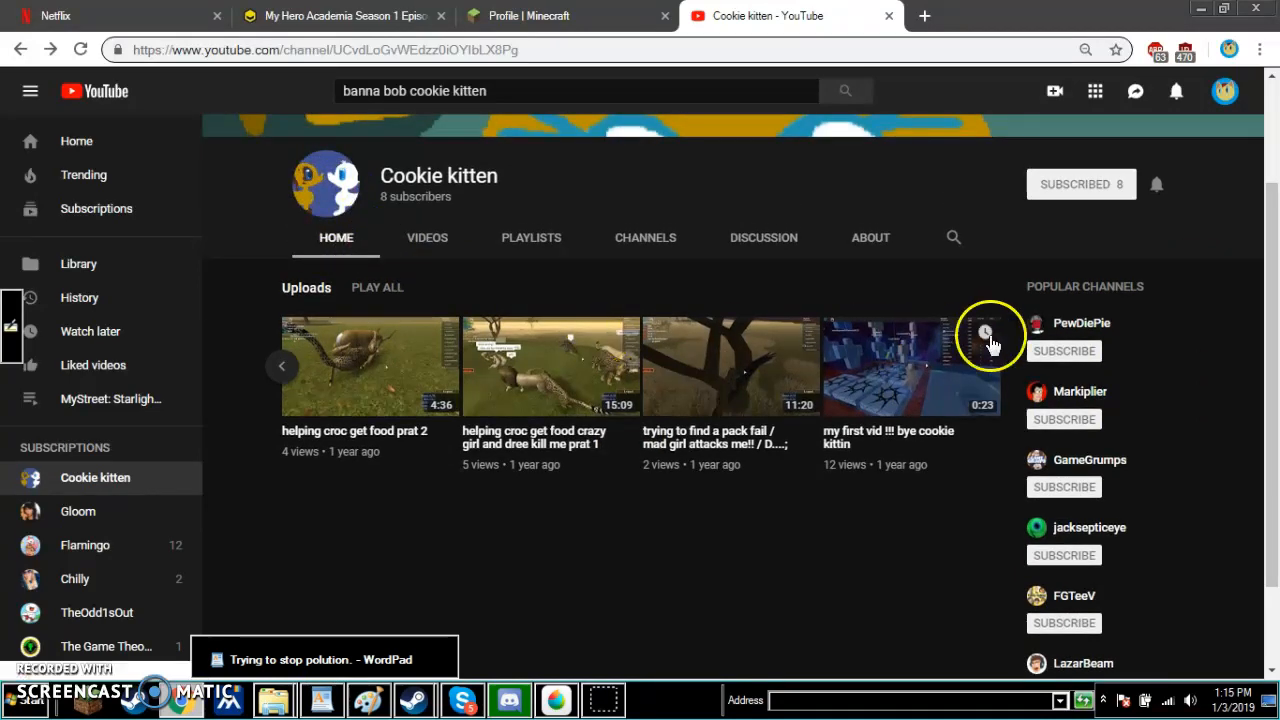
pyautogui.scroll(2, 1268, 240)
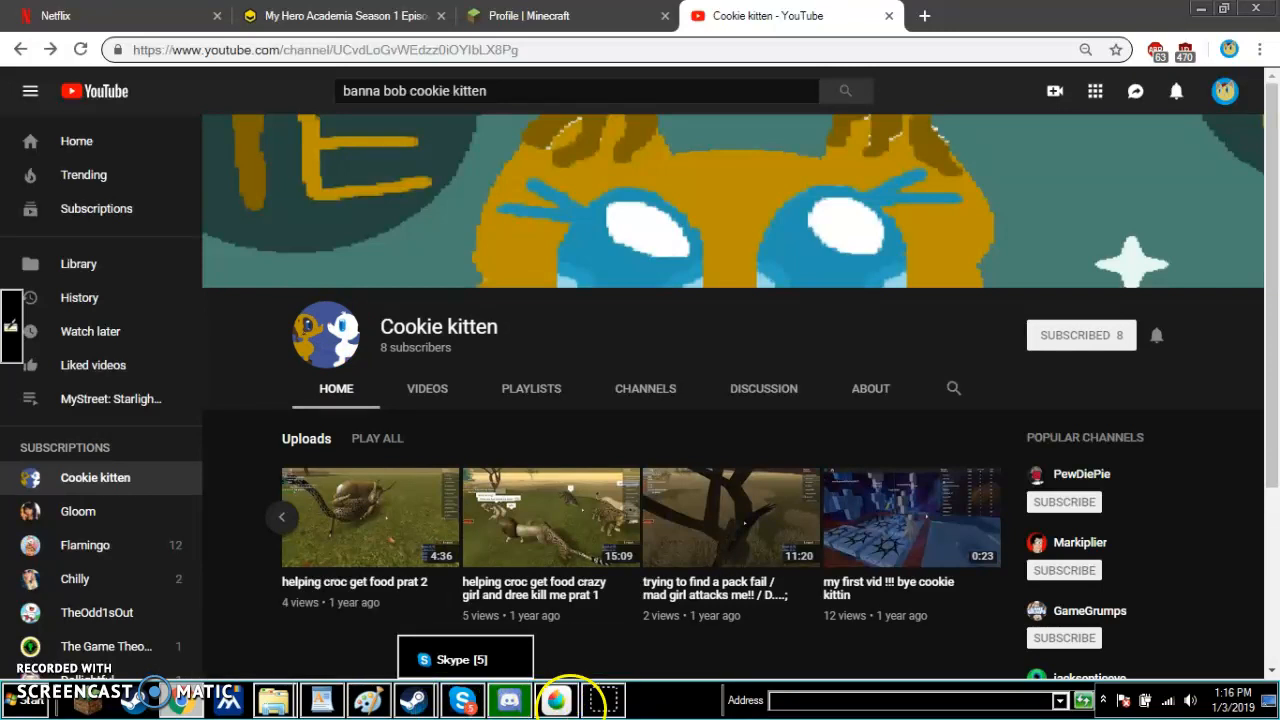
pyautogui.click(557, 700)
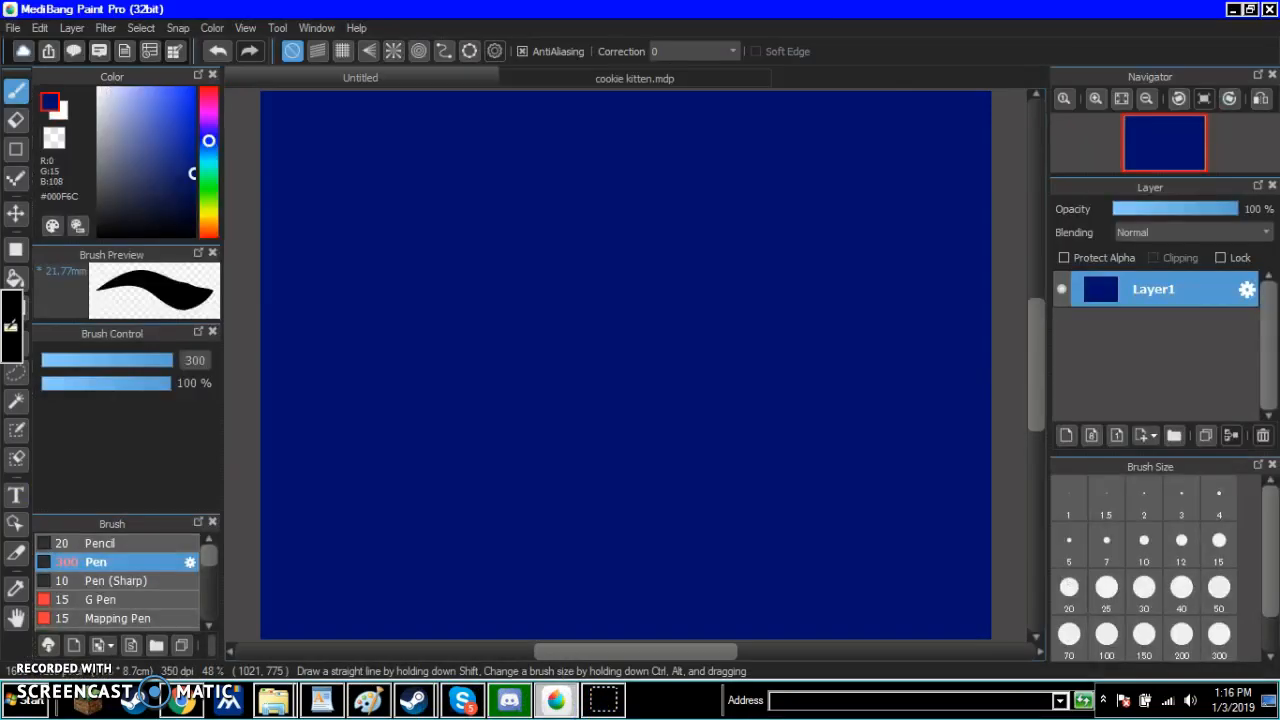
# - Sample the tan color #83794F from the third palette heart in cookie kitten.mdp and ready the brush for painting
pyautogui.click(640, 78)
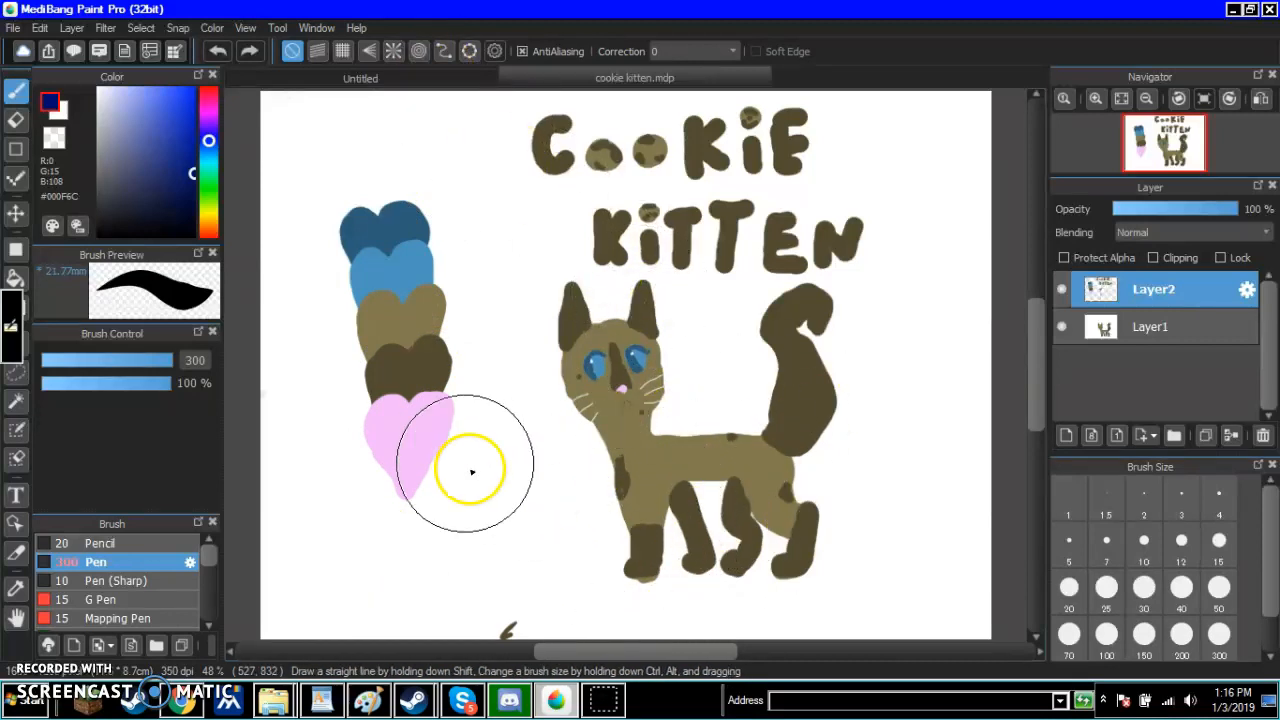
pyautogui.click(400, 80)
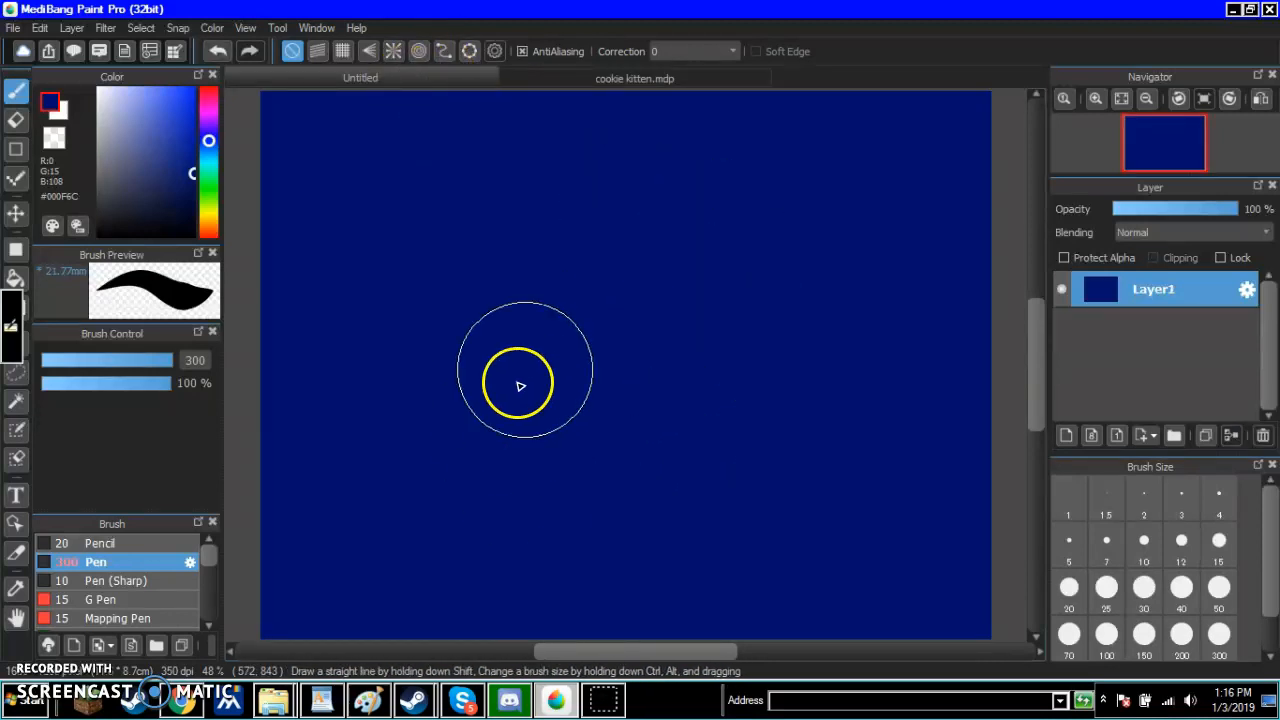
pyautogui.click(631, 78)
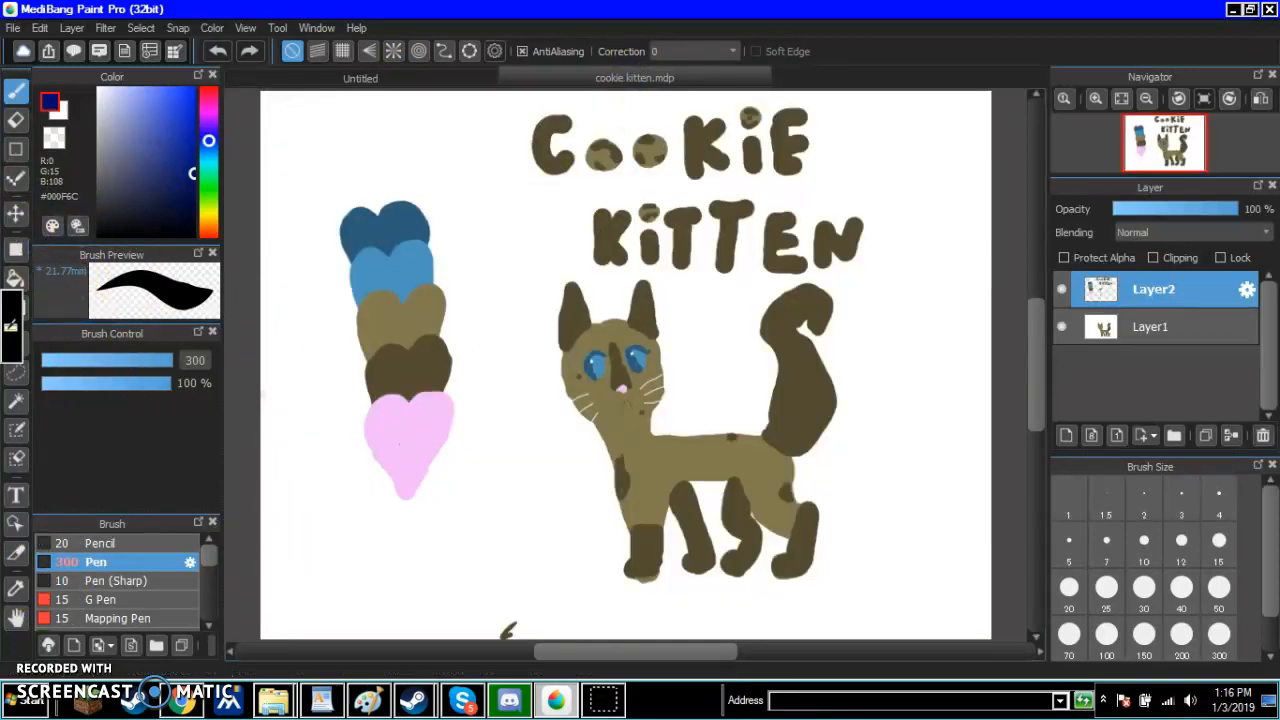
pyautogui.click(16, 588)
pyautogui.click(415, 312)
pyautogui.click(16, 90)
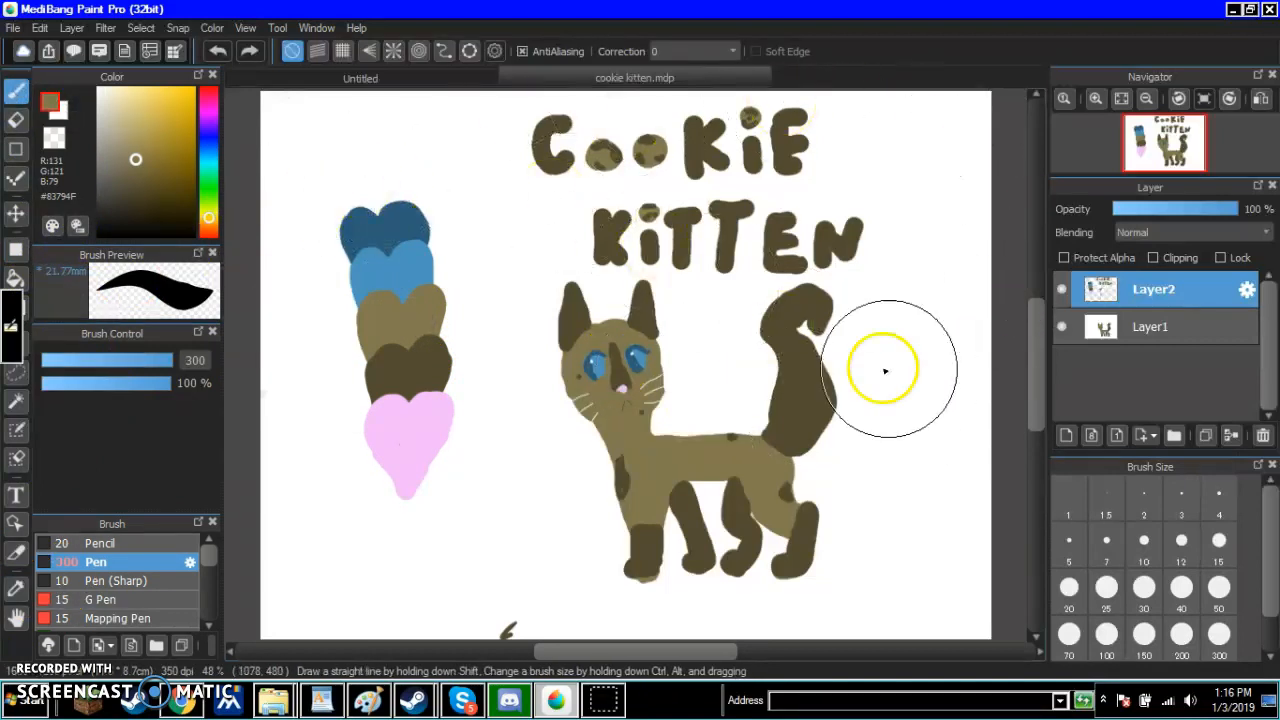
# - Add a new layer to the Untitled canvas and paint a round tan head on it with the pen at size 150
pyautogui.click(355, 78)
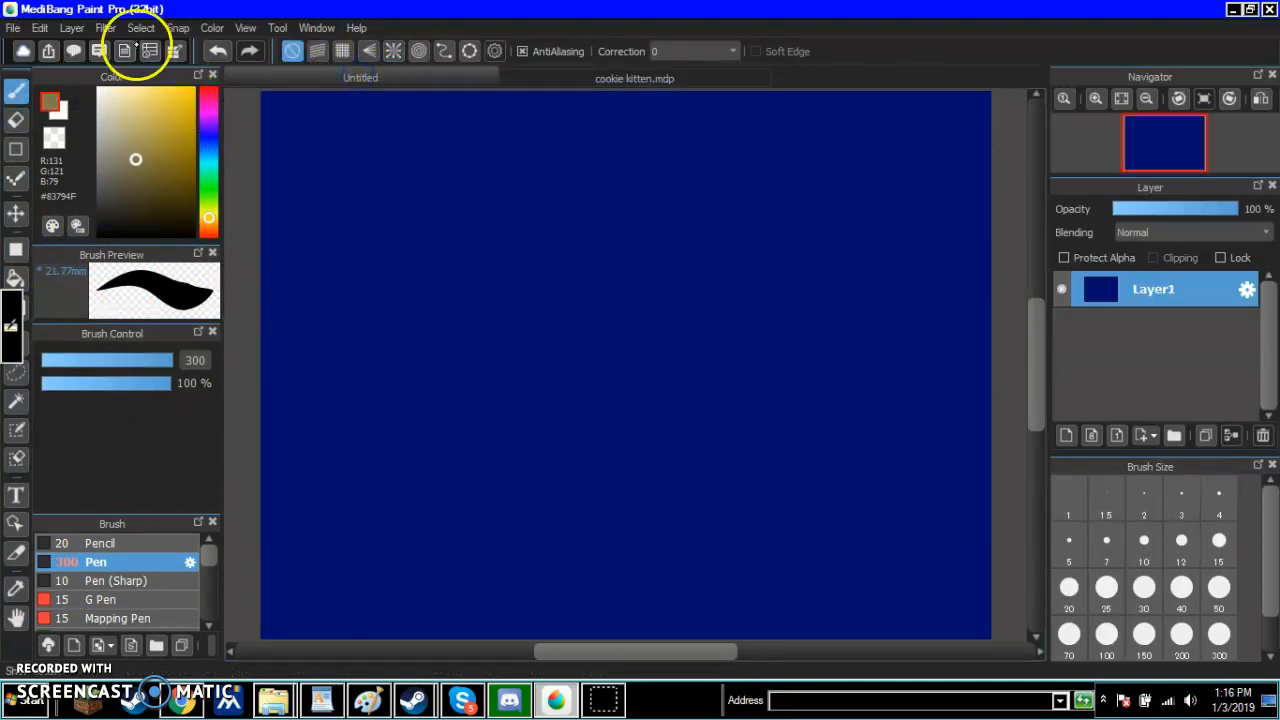
pyautogui.click(72, 28)
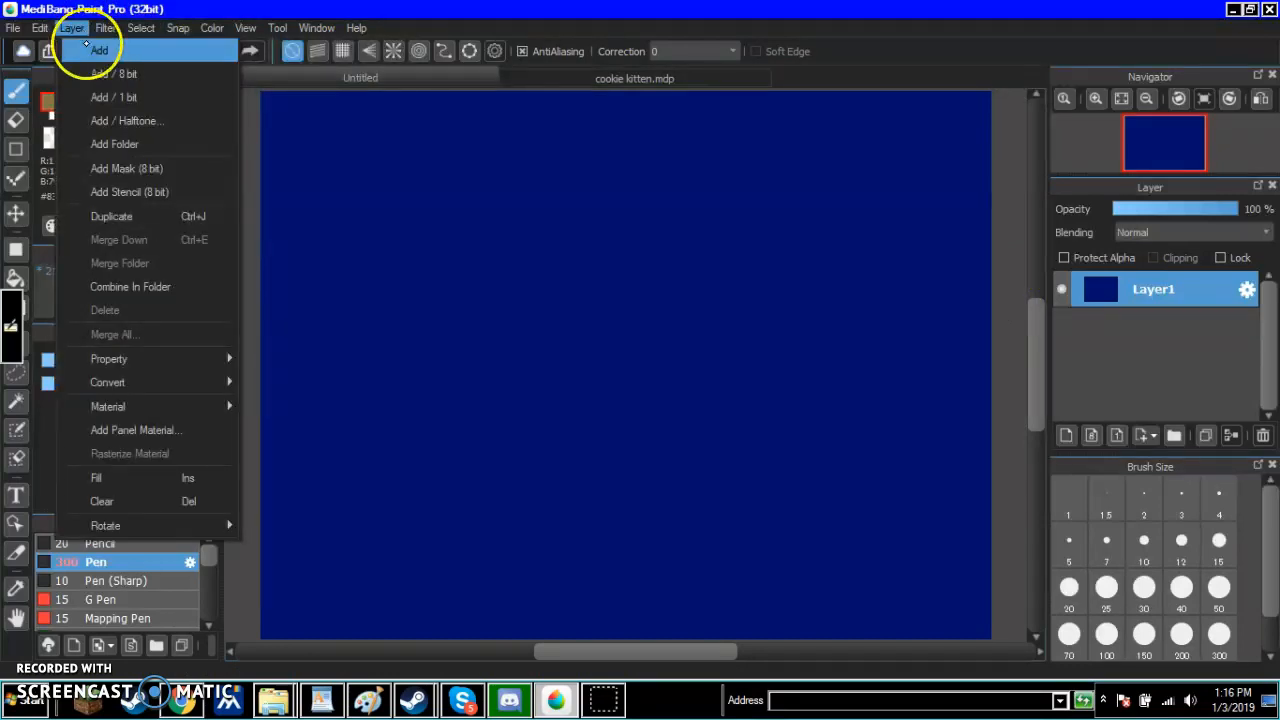
pyautogui.click(87, 50)
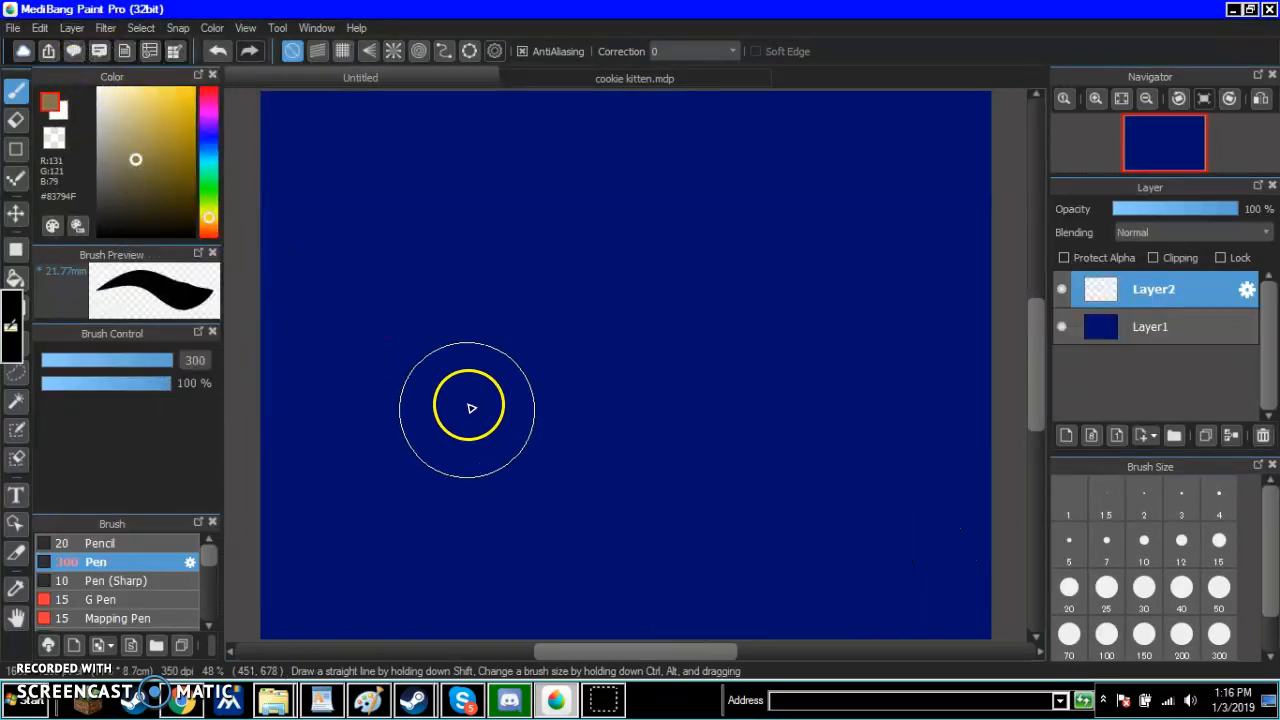
pyautogui.click(1181, 540)
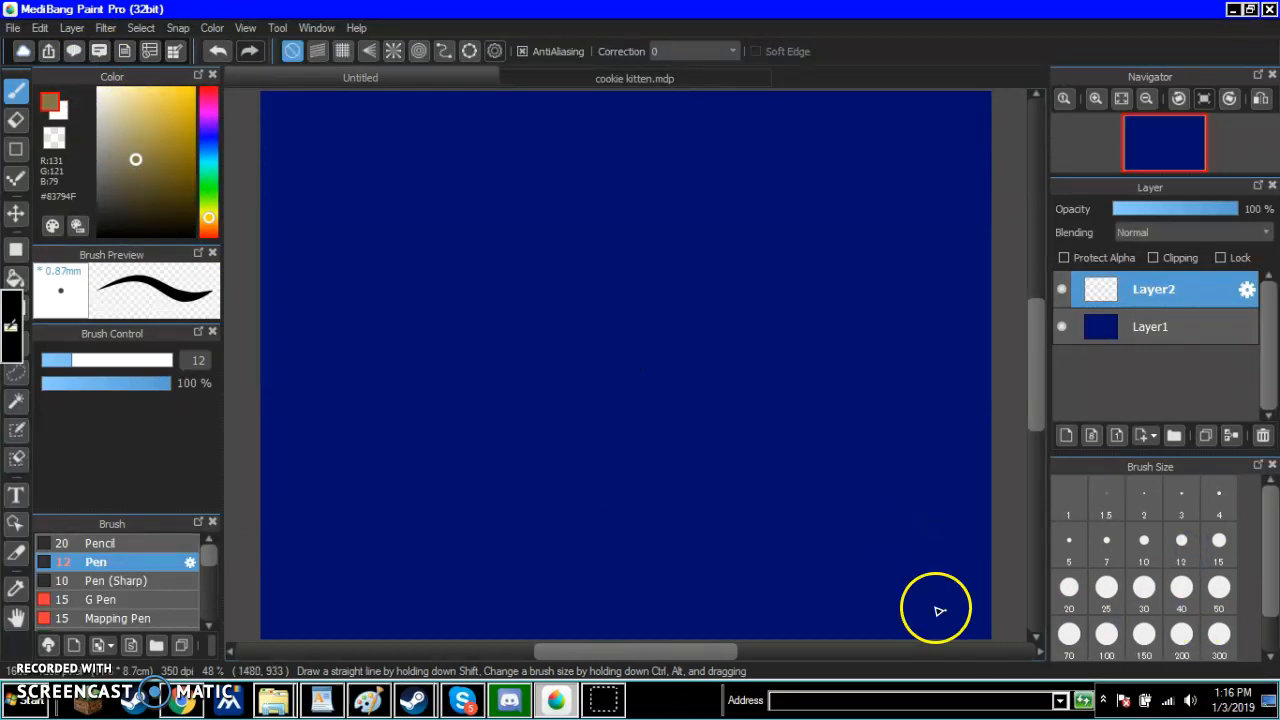
pyautogui.click(1144, 634)
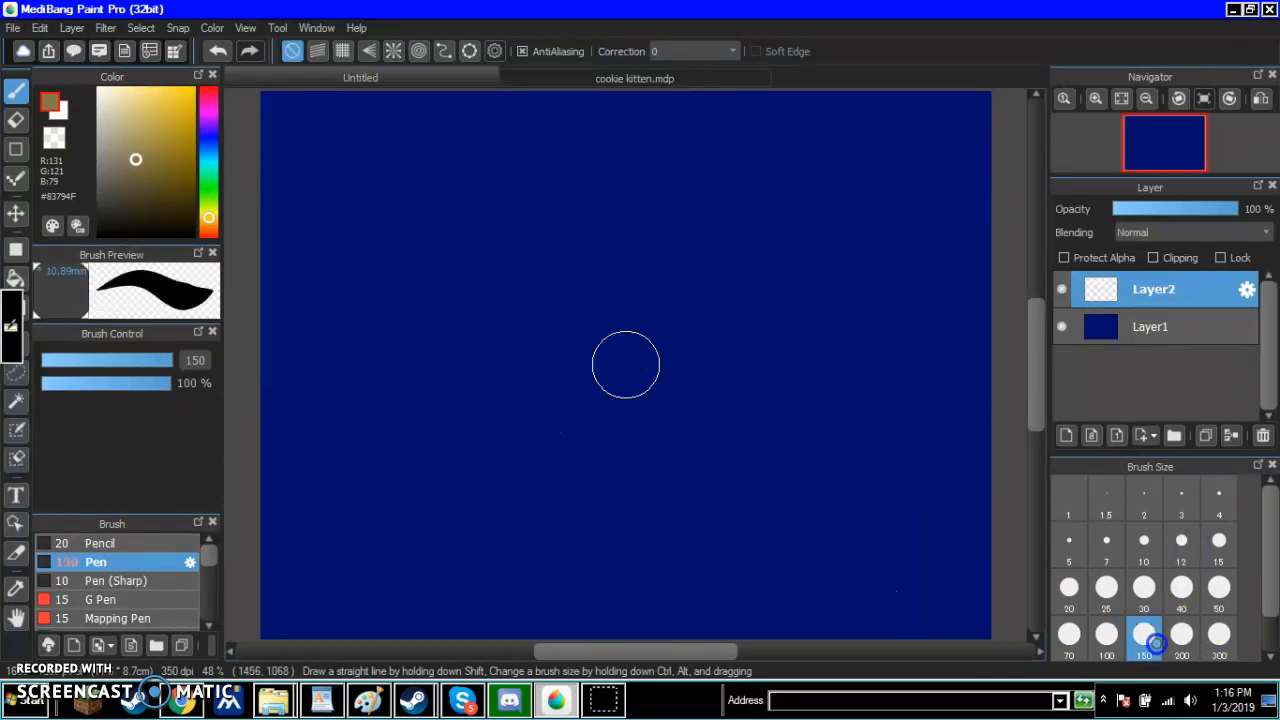
pyautogui.moveTo(457, 357)
pyautogui.mouseDown()
pyautogui.moveTo(480, 371)
pyautogui.moveTo(480, 394)
pyautogui.moveTo(461, 394)
pyautogui.moveTo(486, 377)
pyautogui.mouseUp()
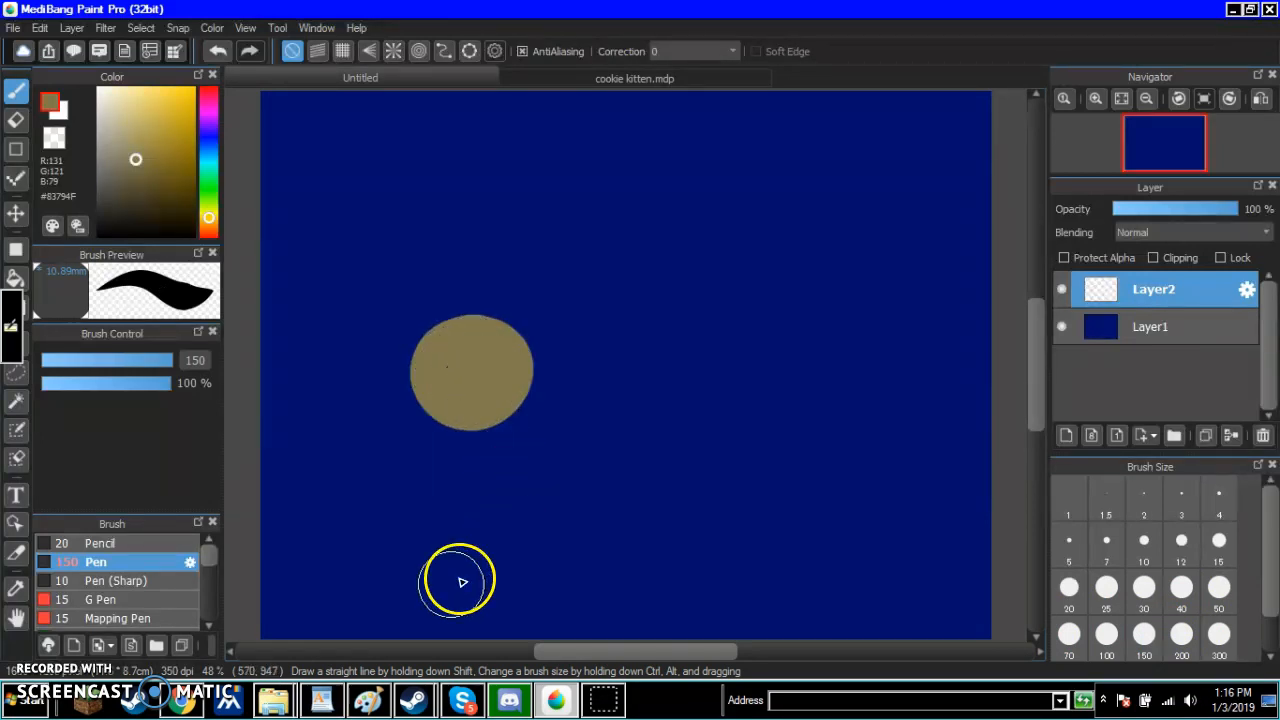
# - With the pen at size 30, paint the cat's neck and chest below the head and a back line ending in rounded hips
pyautogui.click(1144, 587)
pyautogui.click(476, 447)
pyautogui.moveTo(478, 445)
pyautogui.mouseDown()
pyautogui.moveTo(511, 480)
pyautogui.moveTo(483, 461)
pyautogui.moveTo(474, 501)
pyautogui.moveTo(503, 484)
pyautogui.moveTo(488, 463)
pyautogui.moveTo(475, 476)
pyautogui.moveTo(491, 507)
pyautogui.moveTo(509, 478)
pyautogui.moveTo(486, 465)
pyautogui.moveTo(472, 497)
pyautogui.moveTo(495, 499)
pyautogui.moveTo(497, 475)
pyautogui.moveTo(478, 462)
pyautogui.moveTo(504, 517)
pyautogui.moveTo(479, 462)
pyautogui.moveTo(493, 502)
pyautogui.moveTo(455, 509)
pyautogui.moveTo(498, 478)
pyautogui.moveTo(517, 476)
pyautogui.moveTo(520, 499)
pyautogui.moveTo(486, 528)
pyautogui.moveTo(458, 511)
pyautogui.moveTo(479, 466)
pyautogui.moveTo(509, 468)
pyautogui.moveTo(514, 489)
pyautogui.moveTo(490, 522)
pyautogui.moveTo(459, 484)
pyautogui.mouseUp()
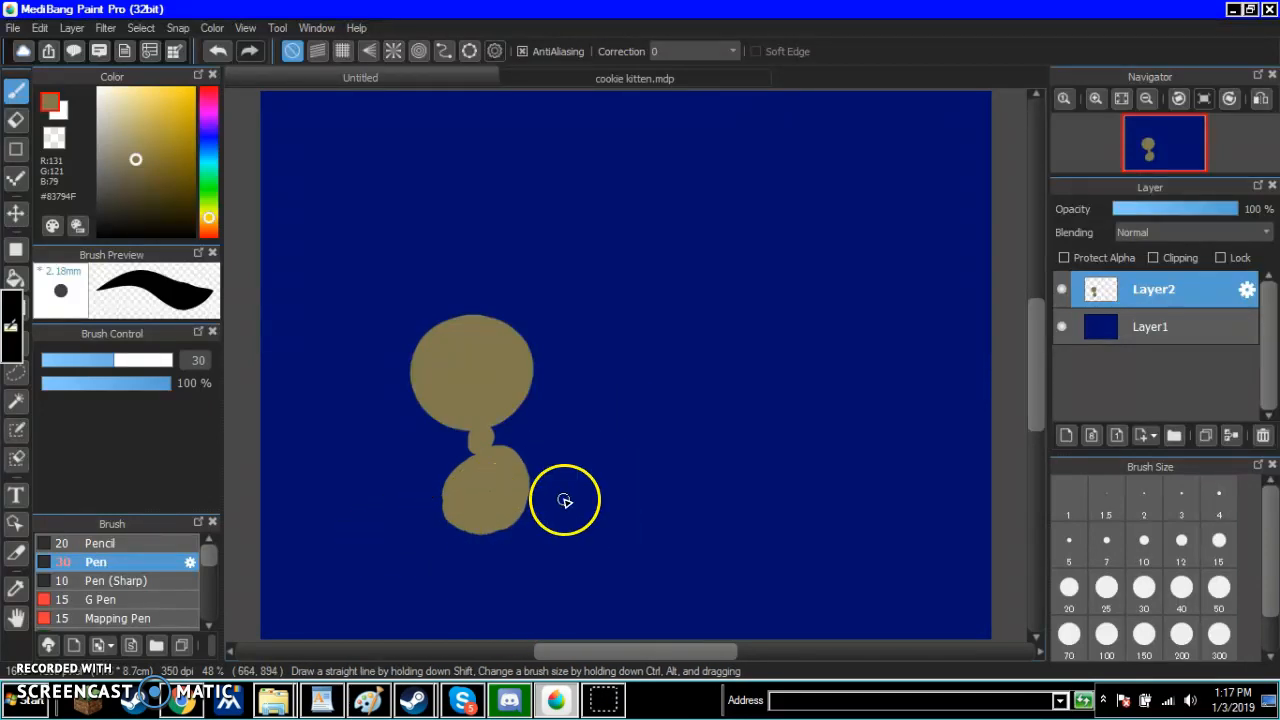
pyautogui.moveTo(508, 487); pyautogui.dragTo(626, 467)
pyautogui.moveTo(517, 480)
pyautogui.mouseDown()
pyautogui.moveTo(664, 468)
pyautogui.moveTo(511, 479)
pyautogui.moveTo(690, 453)
pyautogui.moveTo(675, 465)
pyautogui.moveTo(719, 500)
pyautogui.moveTo(715, 451)
pyautogui.moveTo(726, 457)
pyautogui.moveTo(696, 430)
pyautogui.moveTo(692, 491)
pyautogui.moveTo(722, 477)
pyautogui.mouseUp()
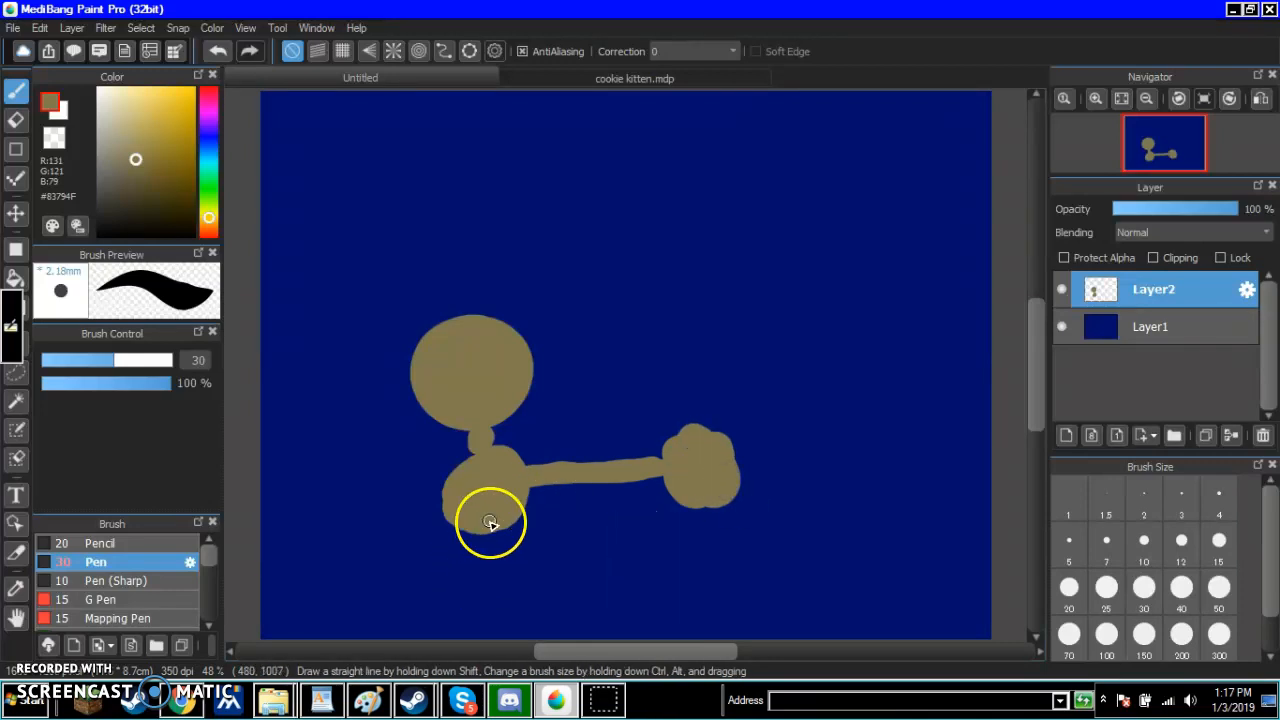
# - Paint a bent hind leg, a straight front leg and a long tail curling inward at its tip
pyautogui.moveTo(697, 513)
pyautogui.mouseDown()
pyautogui.moveTo(714, 506)
pyautogui.moveTo(714, 520)
pyautogui.mouseUp()
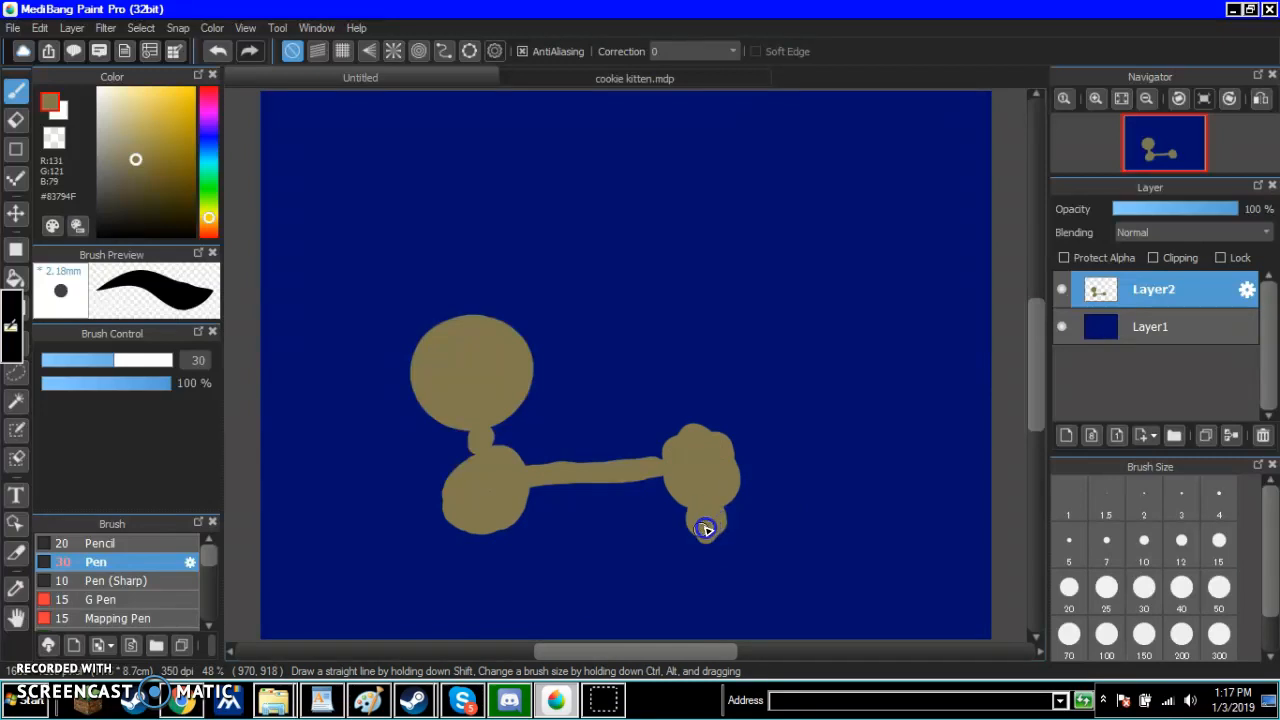
pyautogui.moveTo(738, 560)
pyautogui.mouseDown()
pyautogui.moveTo(750, 561)
pyautogui.moveTo(745, 577)
pyautogui.mouseUp()
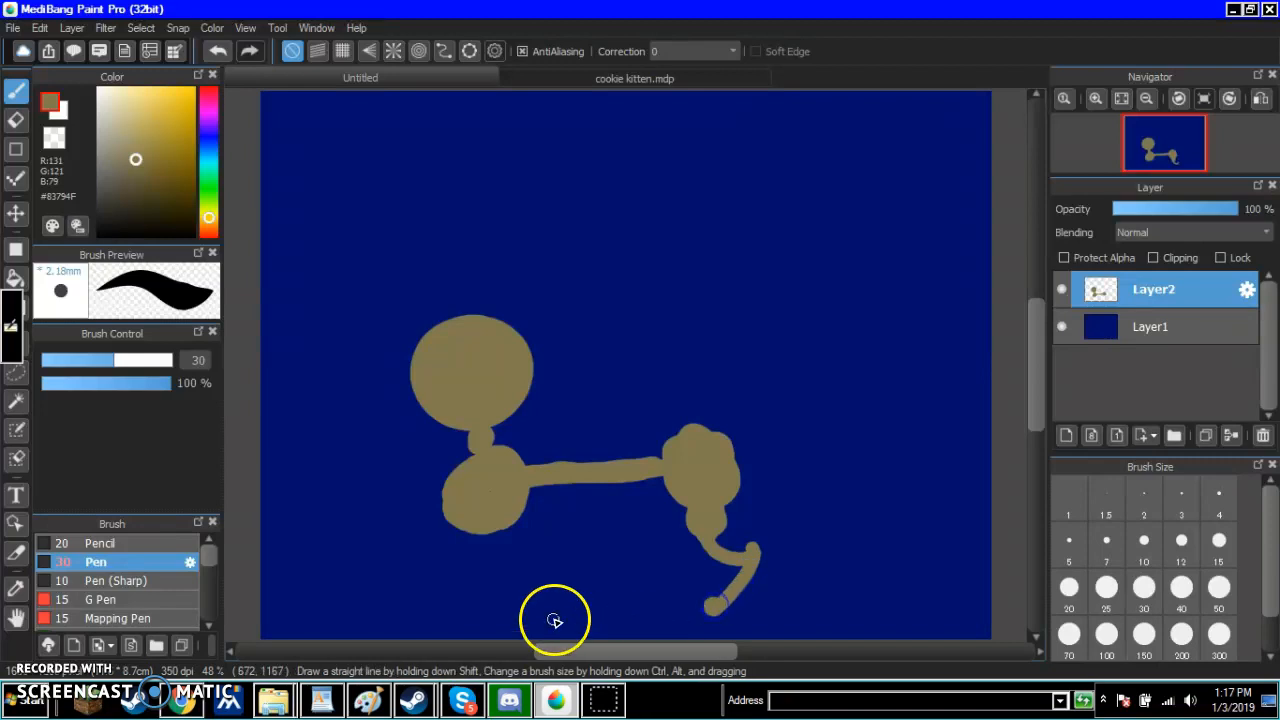
pyautogui.moveTo(489, 520); pyautogui.dragTo(481, 585)
pyautogui.moveTo(703, 448)
pyautogui.mouseDown()
pyautogui.moveTo(763, 395)
pyautogui.moveTo(789, 331)
pyautogui.moveTo(777, 257)
pyautogui.moveTo(714, 281)
pyautogui.mouseUp()
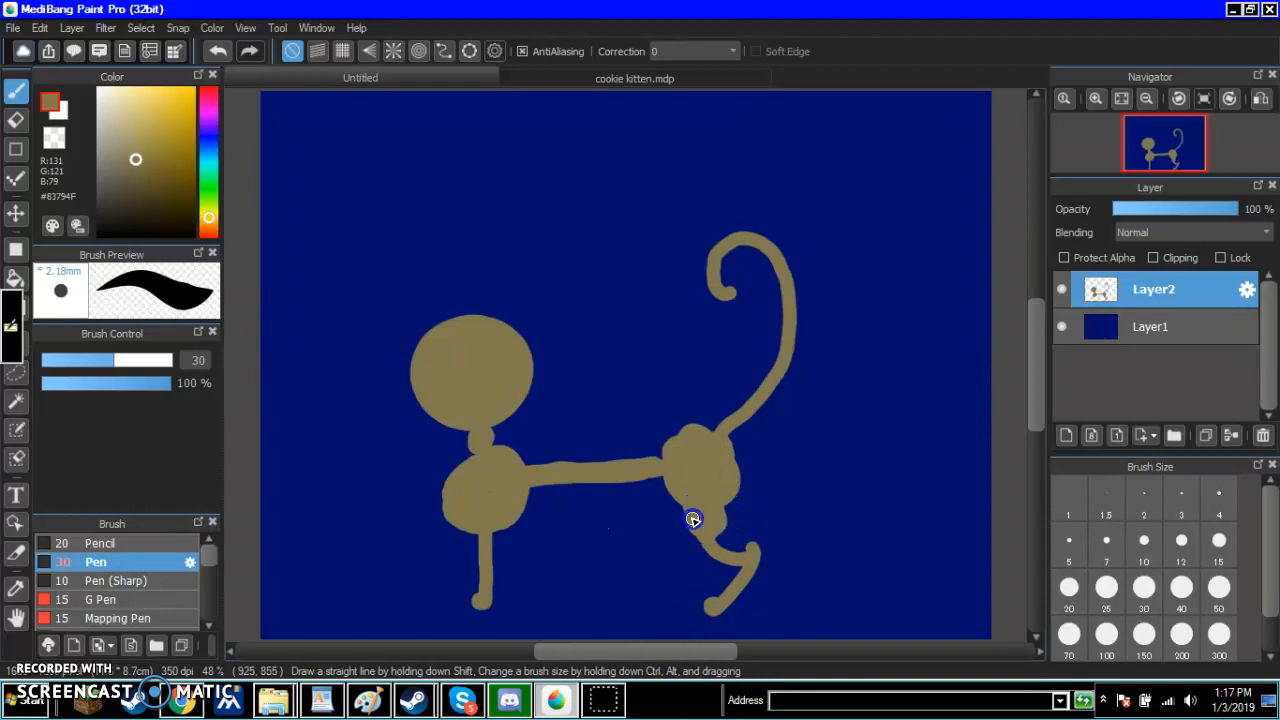
# - Thicken the hind and front legs with extra tan strokes, undoing the stroke that enlarges the hind paw
pyautogui.click(736, 565)
pyautogui.moveTo(709, 545); pyautogui.dragTo(679, 482)
pyautogui.moveTo(739, 574)
pyautogui.mouseDown()
pyautogui.moveTo(723, 471)
pyautogui.moveTo(722, 502)
pyautogui.mouseUp()
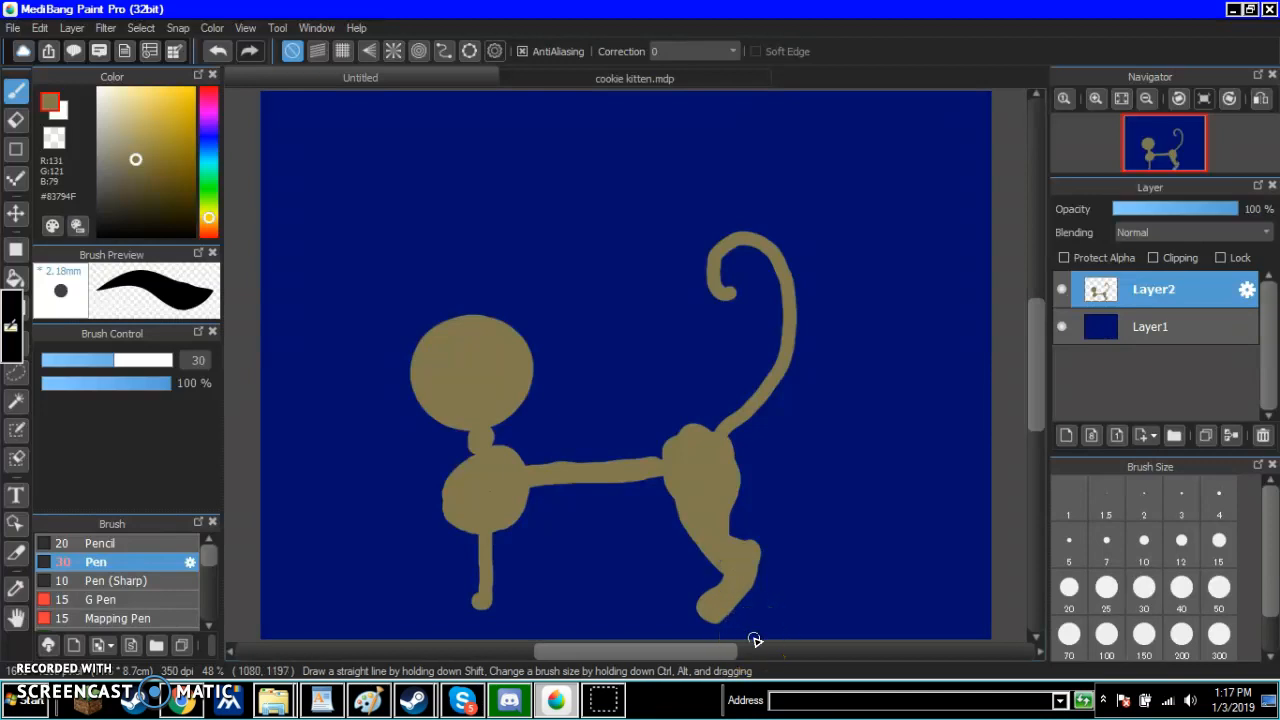
pyautogui.hotkey('ctrl', 'z')
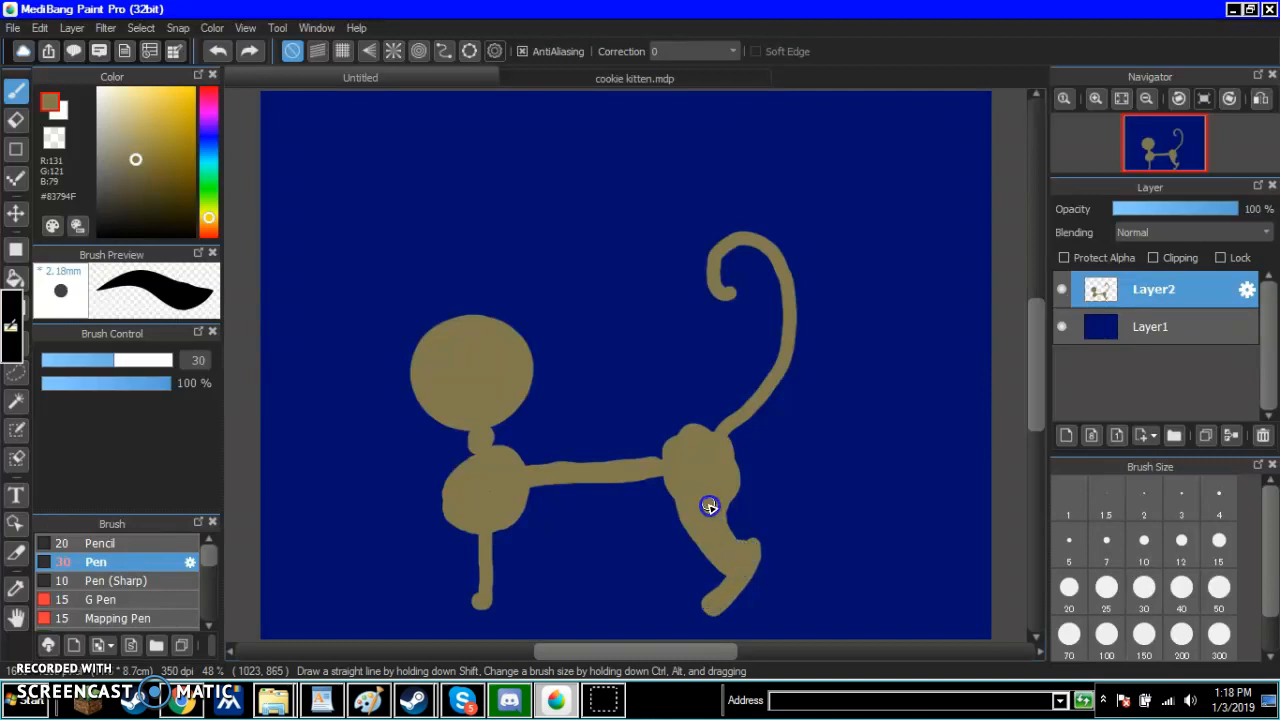
pyautogui.moveTo(711, 514); pyautogui.dragTo(706, 495)
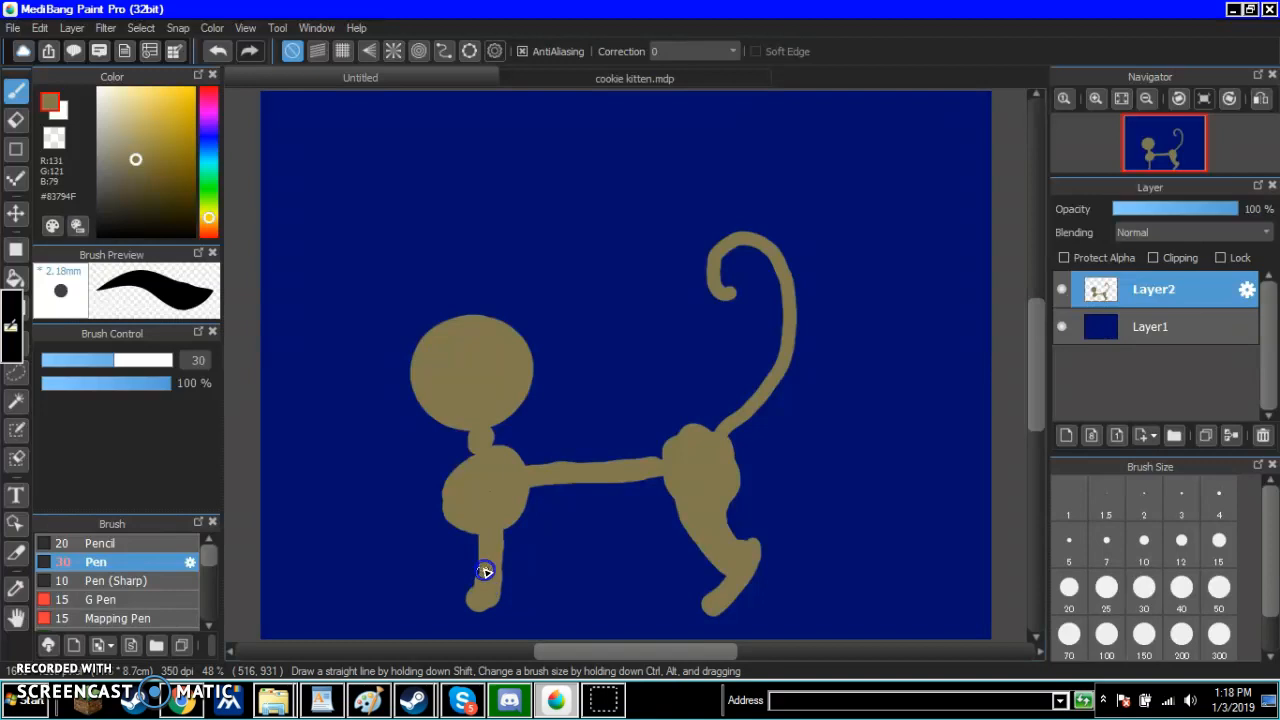
pyautogui.moveTo(477, 509)
pyautogui.mouseDown()
pyautogui.moveTo(487, 576)
pyautogui.moveTo(477, 545)
pyautogui.mouseUp()
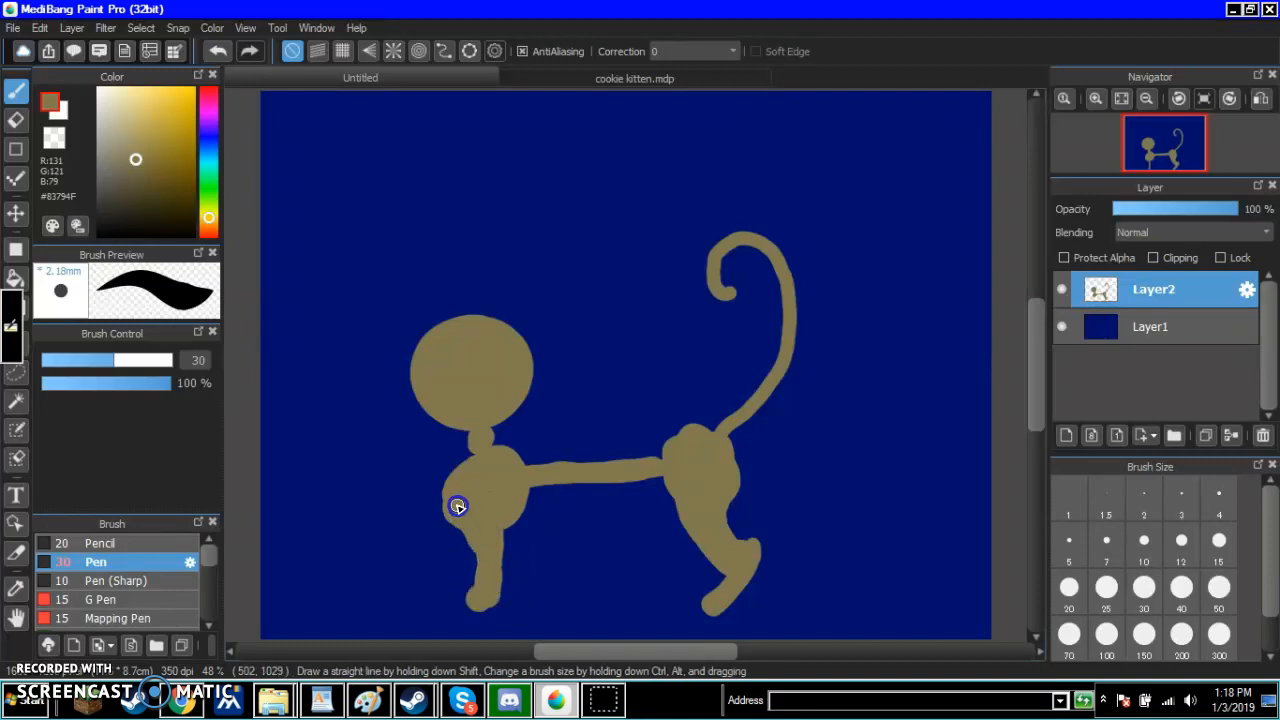
# - Widen the neck between head and chest and paint two upright ear strokes on top of the head
pyautogui.moveTo(465, 497)
pyautogui.mouseDown()
pyautogui.moveTo(513, 475)
pyautogui.moveTo(479, 476)
pyautogui.moveTo(447, 400)
pyautogui.moveTo(493, 394)
pyautogui.moveTo(466, 455)
pyautogui.moveTo(439, 410)
pyautogui.moveTo(504, 412)
pyautogui.moveTo(498, 449)
pyautogui.moveTo(515, 461)
pyautogui.moveTo(619, 380)
pyautogui.moveTo(403, 373)
pyautogui.moveTo(498, 358)
pyautogui.mouseUp()
pyautogui.moveTo(511, 299); pyautogui.dragTo(511, 282)
pyautogui.moveTo(469, 357)
pyautogui.mouseDown()
pyautogui.moveTo(427, 349)
pyautogui.moveTo(428, 308)
pyautogui.mouseUp()
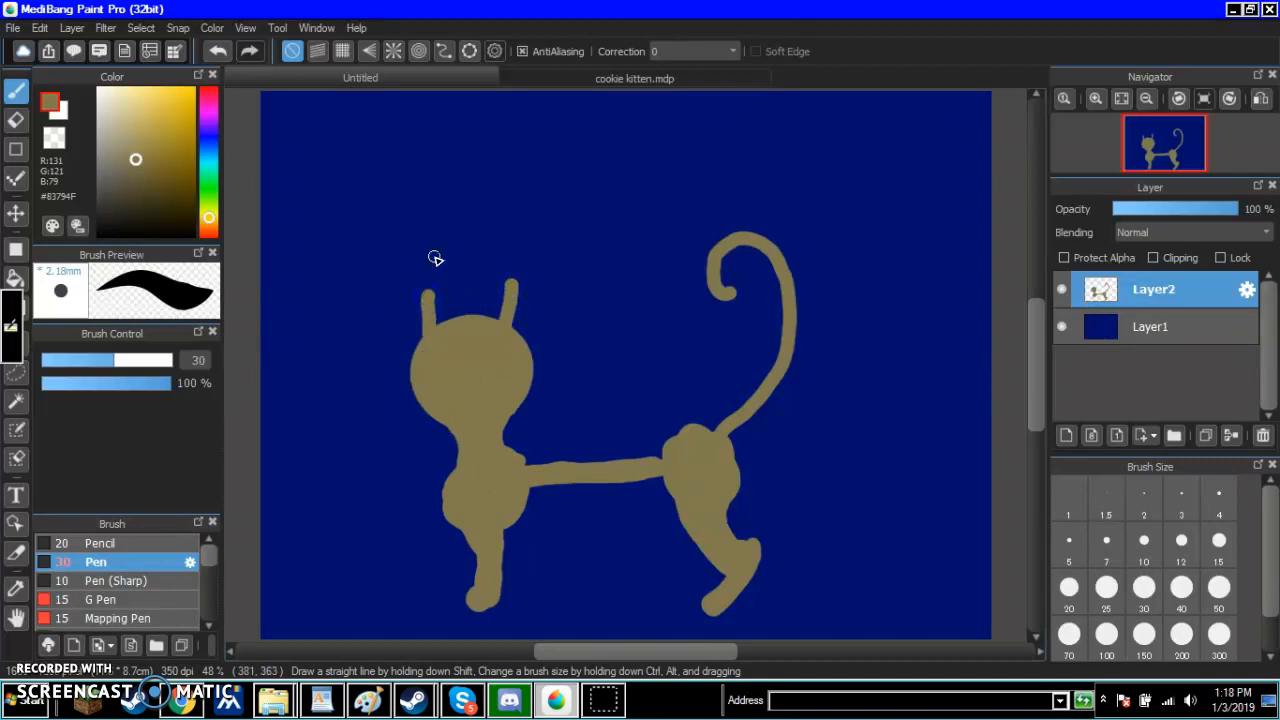
# - Thicken the tail from its curled tip down to where it joins the hips
pyautogui.moveTo(738, 299); pyautogui.dragTo(739, 290)
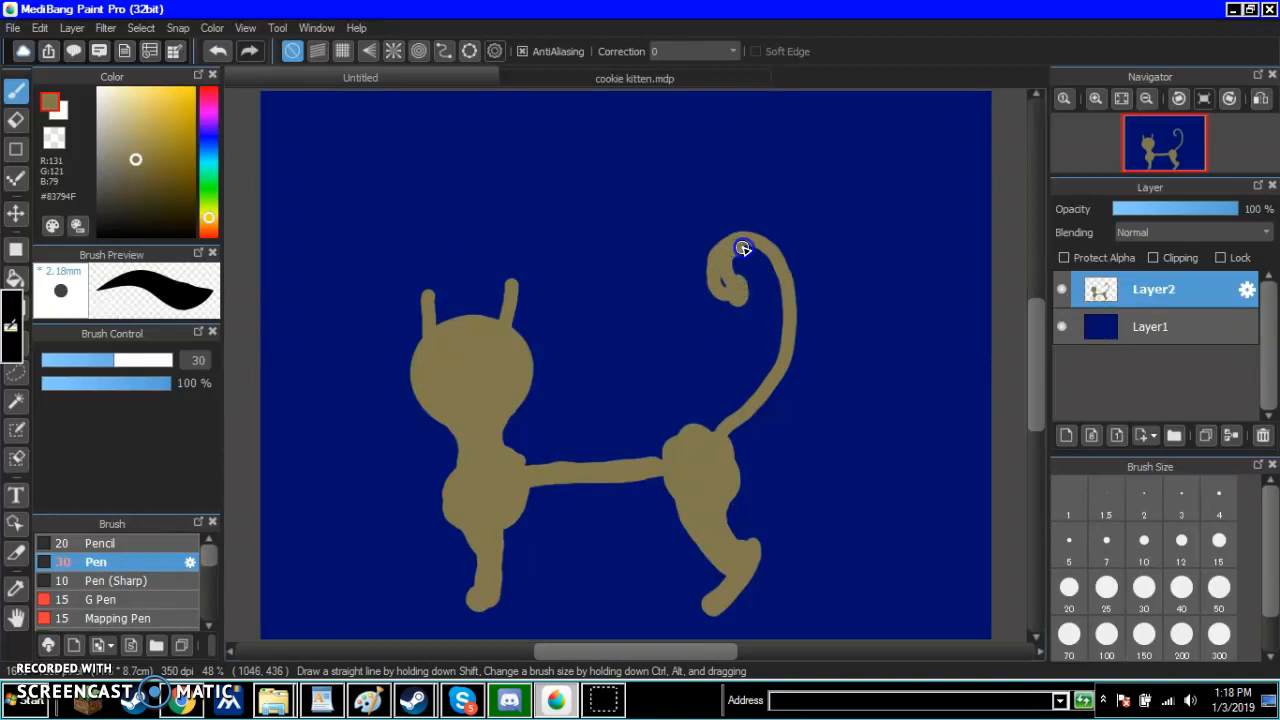
pyautogui.moveTo(759, 397)
pyautogui.mouseDown()
pyautogui.moveTo(770, 359)
pyautogui.moveTo(694, 436)
pyautogui.moveTo(733, 403)
pyautogui.mouseUp()
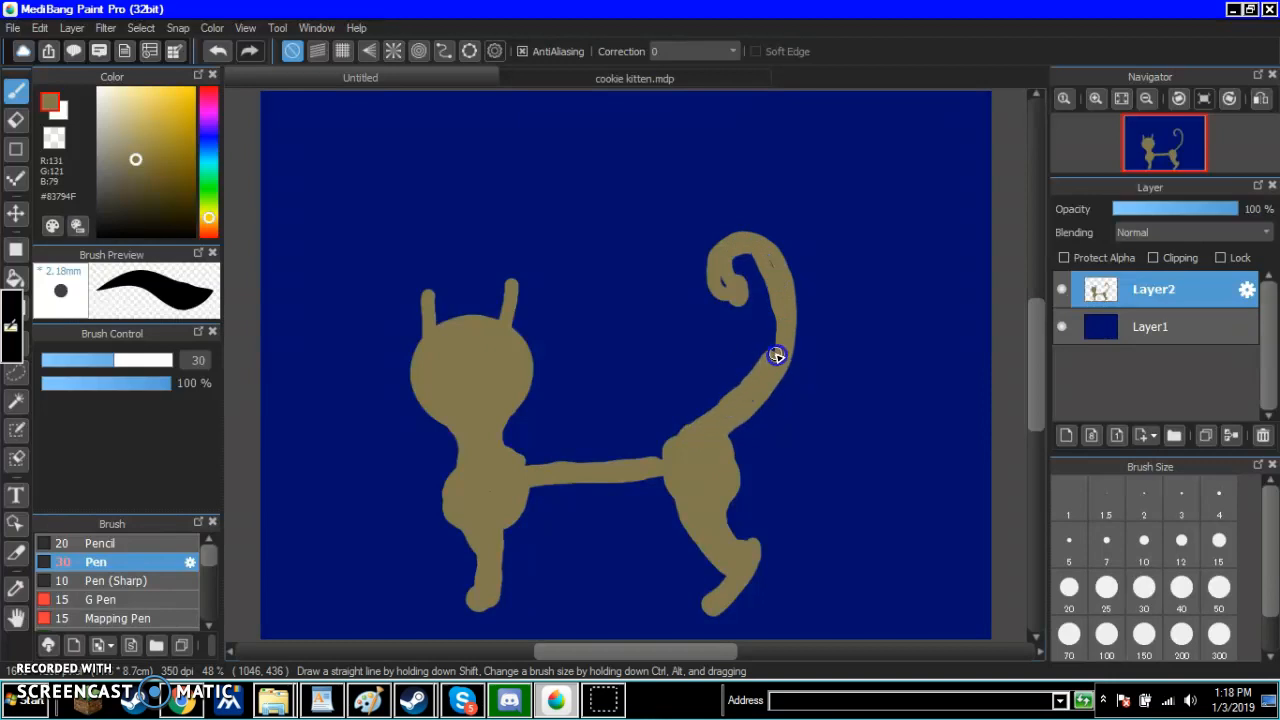
pyautogui.moveTo(687, 436); pyautogui.dragTo(759, 377)
pyautogui.moveTo(776, 333)
pyautogui.mouseDown()
pyautogui.moveTo(766, 252)
pyautogui.moveTo(777, 285)
pyautogui.mouseUp()
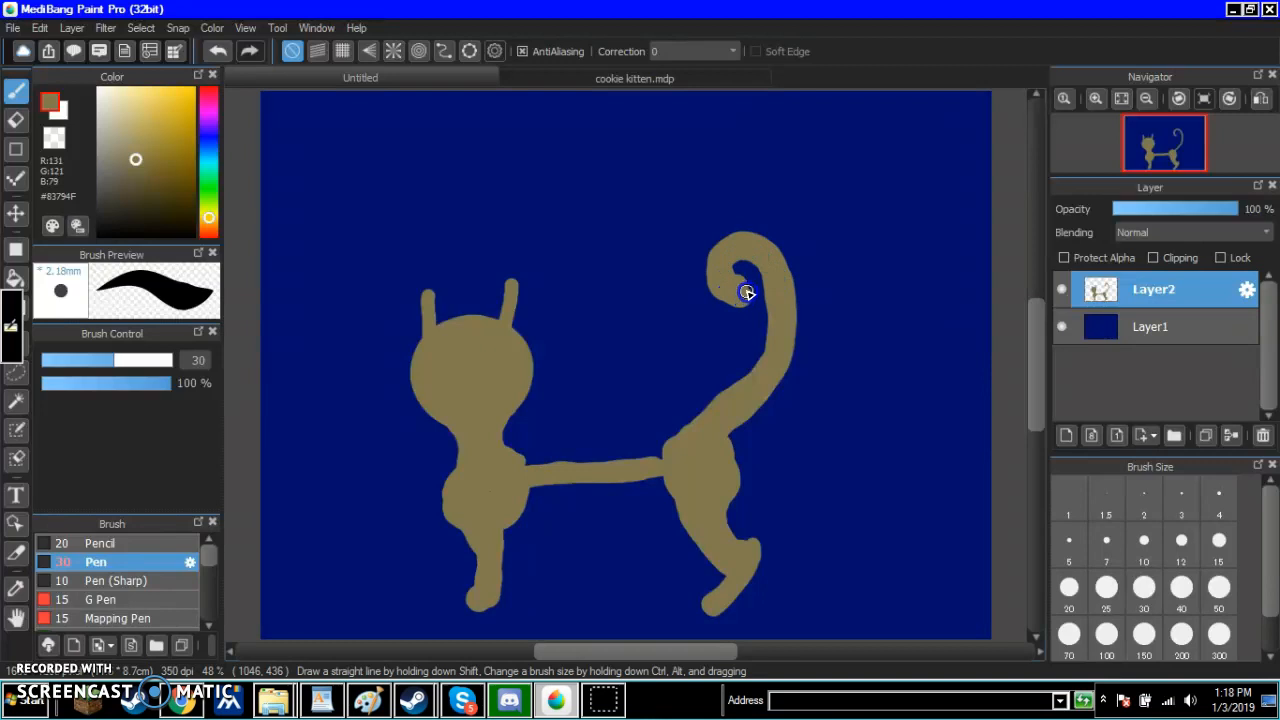
# - Fill out the cat's torso, ears and paws in tan and smooth the outline of the neck and chest
pyautogui.click(720, 423)
pyautogui.moveTo(718, 424)
pyautogui.mouseDown()
pyautogui.moveTo(694, 472)
pyautogui.moveTo(683, 460)
pyautogui.moveTo(702, 422)
pyautogui.moveTo(687, 438)
pyautogui.moveTo(529, 439)
pyautogui.moveTo(502, 462)
pyautogui.moveTo(486, 428)
pyautogui.mouseUp()
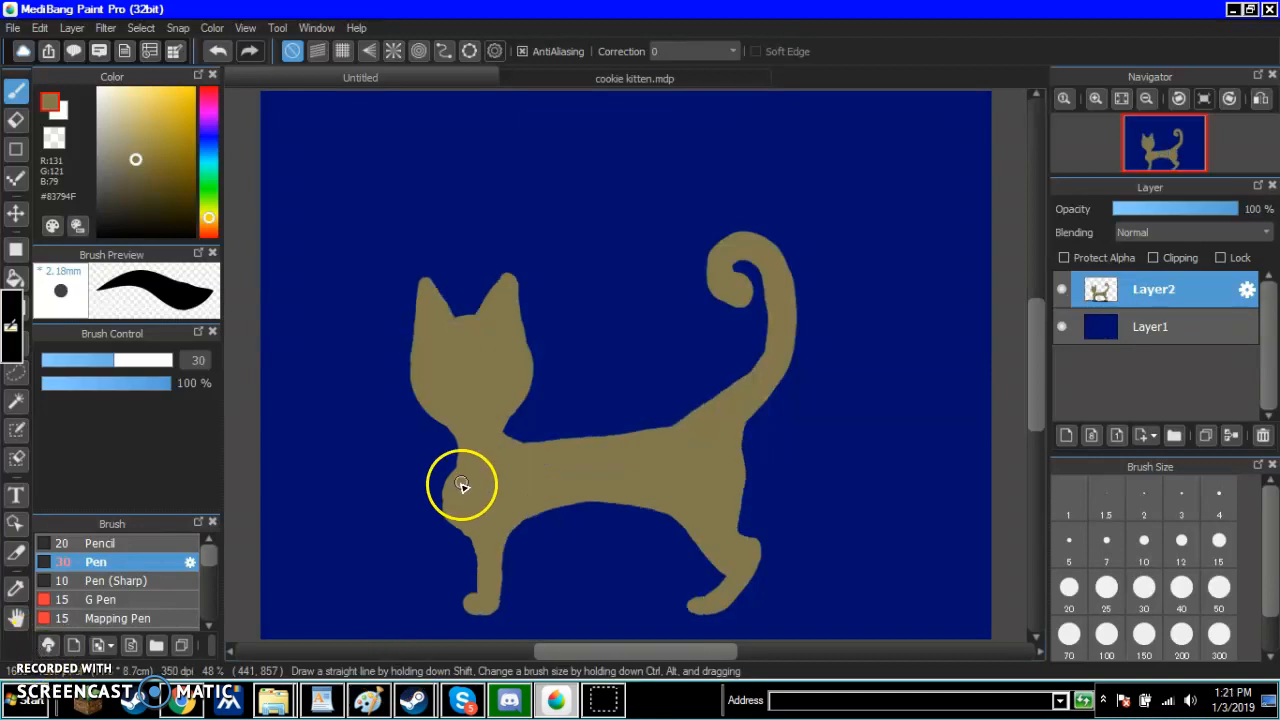
pyautogui.moveTo(462, 435); pyautogui.dragTo(454, 409)
pyautogui.moveTo(464, 482)
pyautogui.mouseDown()
pyautogui.moveTo(451, 509)
pyautogui.moveTo(494, 569)
pyautogui.mouseUp()
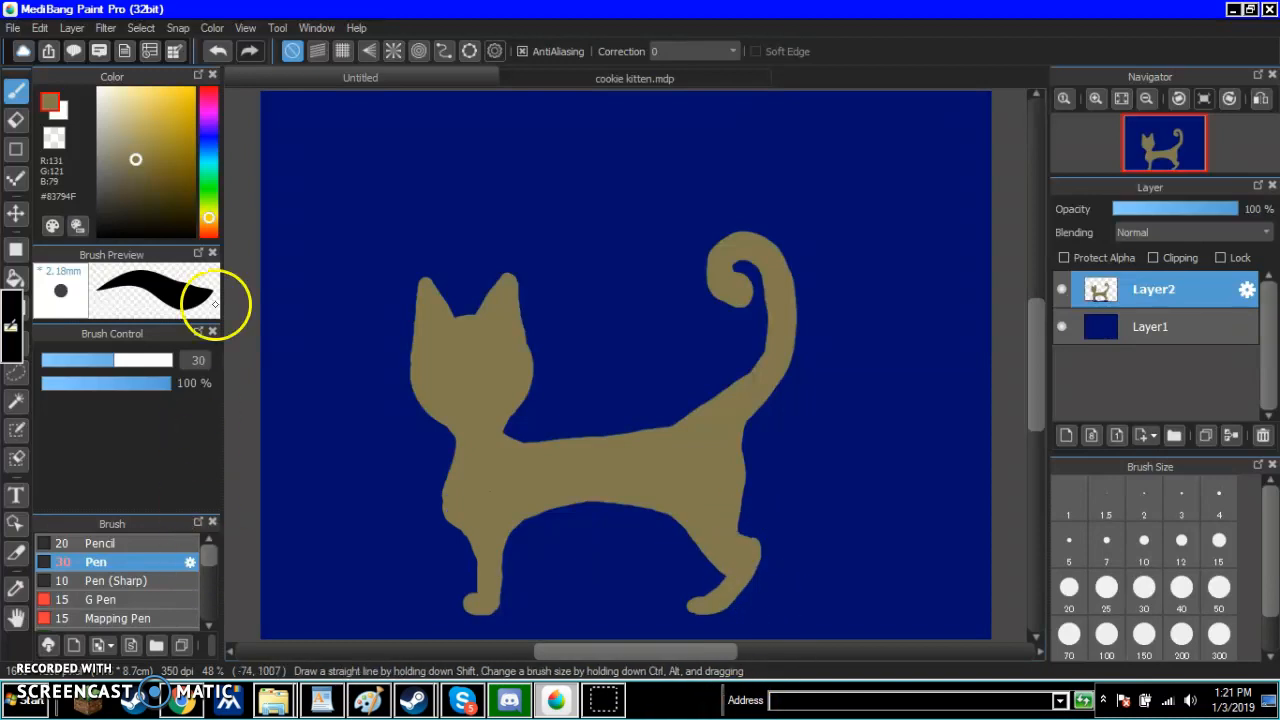
# - Sample the dark brown #534C31 from the fourth palette heart in cookie kitten.mdp and paint both ears of the Untitled canvas's cat with it
pyautogui.click(616, 78)
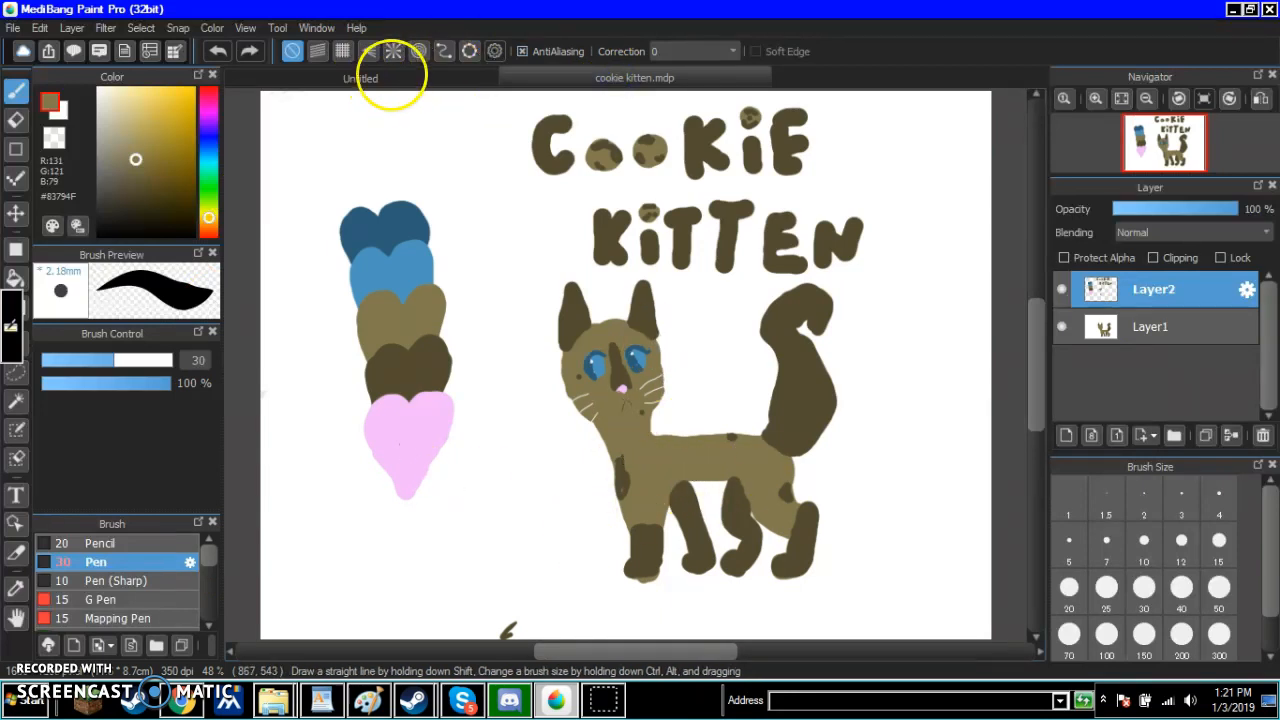
pyautogui.click(372, 78)
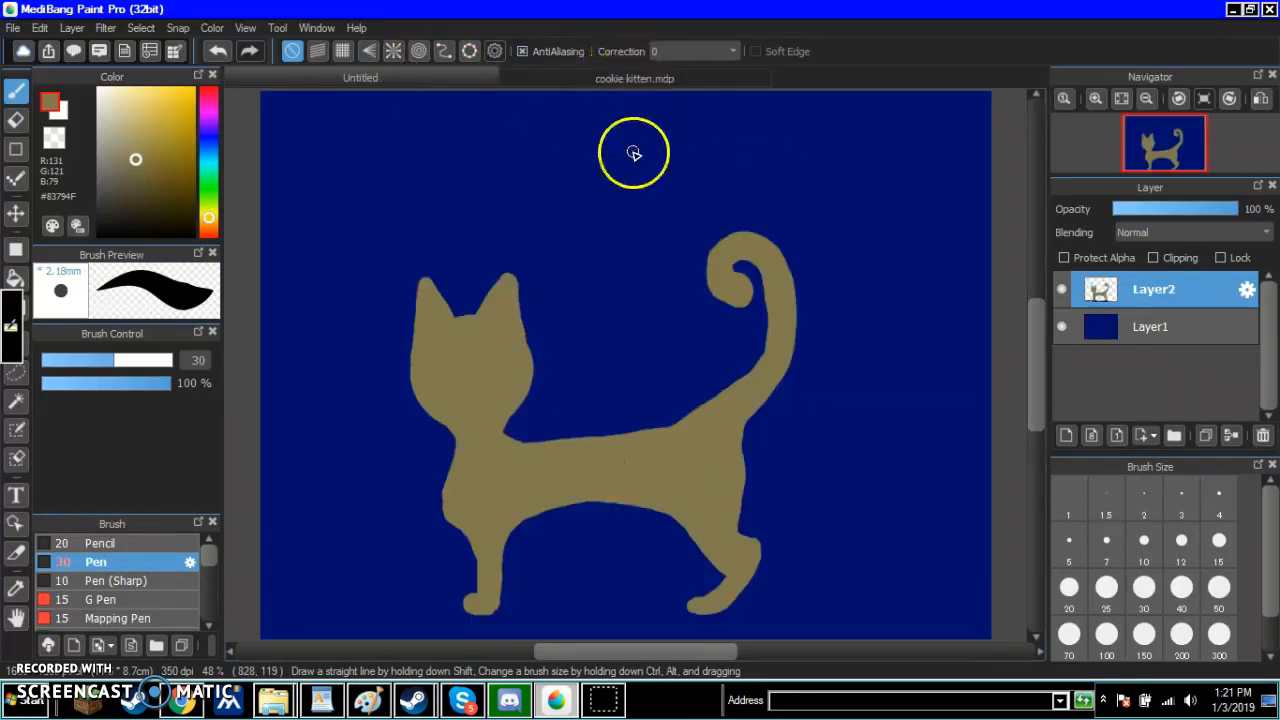
pyautogui.click(642, 80)
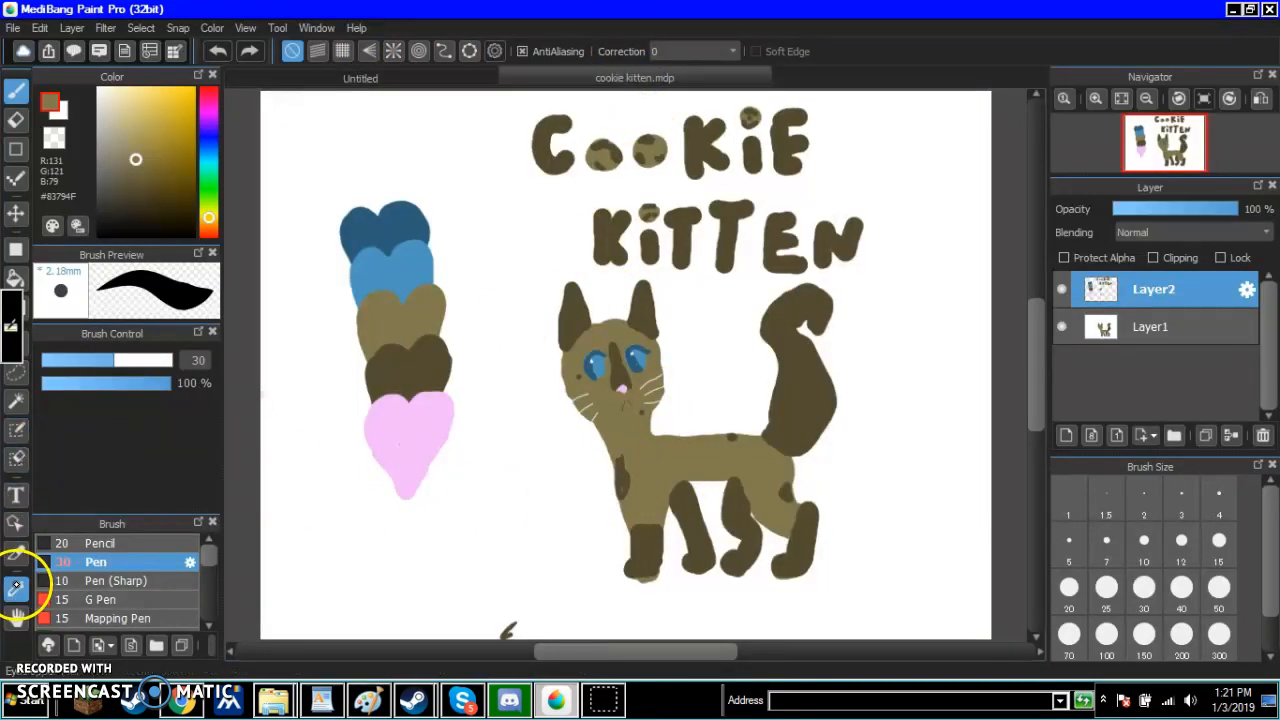
pyautogui.click(15, 588)
pyautogui.click(413, 362)
pyautogui.click(15, 90)
pyautogui.click(480, 76)
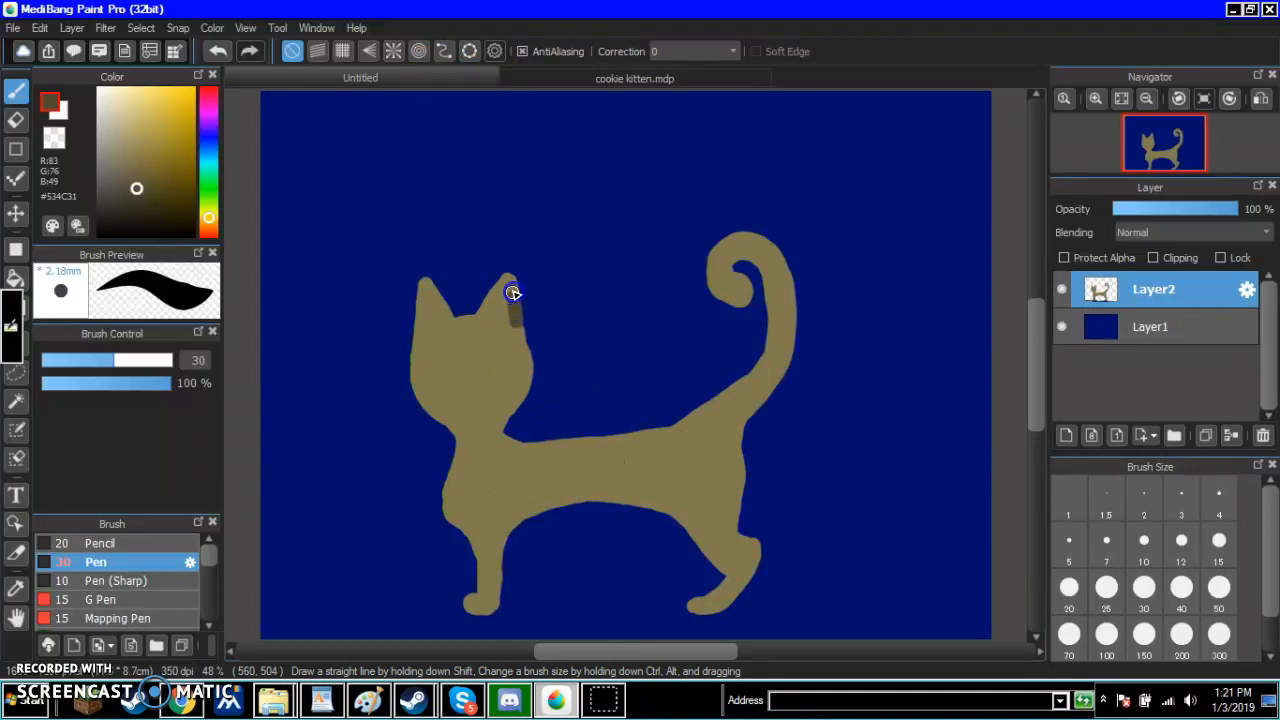
pyautogui.moveTo(499, 286)
pyautogui.mouseDown()
pyautogui.moveTo(513, 321)
pyautogui.moveTo(494, 302)
pyautogui.moveTo(506, 300)
pyautogui.moveTo(416, 350)
pyautogui.moveTo(423, 277)
pyautogui.moveTo(447, 309)
pyautogui.moveTo(431, 323)
pyautogui.moveTo(422, 297)
pyautogui.moveTo(416, 325)
pyautogui.moveTo(520, 331)
pyautogui.moveTo(493, 304)
pyautogui.moveTo(440, 309)
pyautogui.moveTo(551, 373)
pyautogui.moveTo(504, 334)
pyautogui.moveTo(519, 312)
pyautogui.moveTo(496, 314)
pyautogui.moveTo(522, 311)
pyautogui.moveTo(529, 286)
pyautogui.moveTo(524, 331)
pyautogui.moveTo(508, 296)
pyautogui.mouseUp()
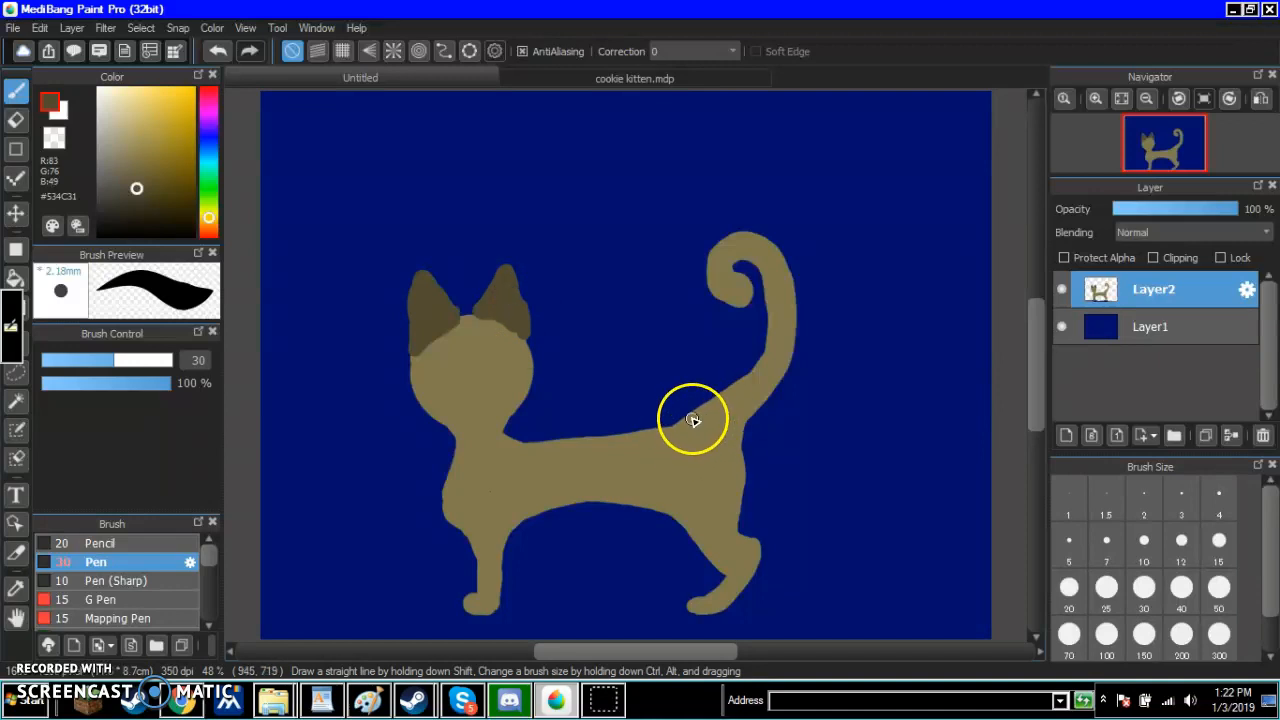
# - Paint the whole tail dark brown, from its curled tip down to its base on the hips
pyautogui.moveTo(688, 424)
pyautogui.mouseDown()
pyautogui.moveTo(734, 436)
pyautogui.moveTo(785, 349)
pyautogui.moveTo(760, 394)
pyautogui.moveTo(780, 371)
pyautogui.moveTo(785, 354)
pyautogui.moveTo(762, 392)
pyautogui.moveTo(786, 339)
pyautogui.moveTo(773, 284)
pyautogui.moveTo(746, 258)
pyautogui.moveTo(727, 272)
pyautogui.moveTo(743, 296)
pyautogui.moveTo(724, 290)
pyautogui.moveTo(767, 297)
pyautogui.moveTo(736, 300)
pyautogui.moveTo(744, 282)
pyautogui.moveTo(744, 299)
pyautogui.moveTo(729, 298)
pyautogui.moveTo(715, 264)
pyautogui.moveTo(726, 246)
pyautogui.moveTo(726, 283)
pyautogui.moveTo(739, 283)
pyautogui.moveTo(721, 297)
pyautogui.moveTo(710, 277)
pyautogui.moveTo(720, 254)
pyautogui.moveTo(716, 270)
pyautogui.moveTo(783, 280)
pyautogui.moveTo(789, 343)
pyautogui.moveTo(789, 277)
pyautogui.moveTo(770, 244)
pyautogui.moveTo(771, 346)
pyautogui.moveTo(731, 417)
pyautogui.moveTo(740, 424)
pyautogui.moveTo(680, 423)
pyautogui.moveTo(767, 360)
pyautogui.moveTo(780, 303)
pyautogui.moveTo(766, 289)
pyautogui.moveTo(766, 357)
pyautogui.moveTo(724, 407)
pyautogui.mouseUp()
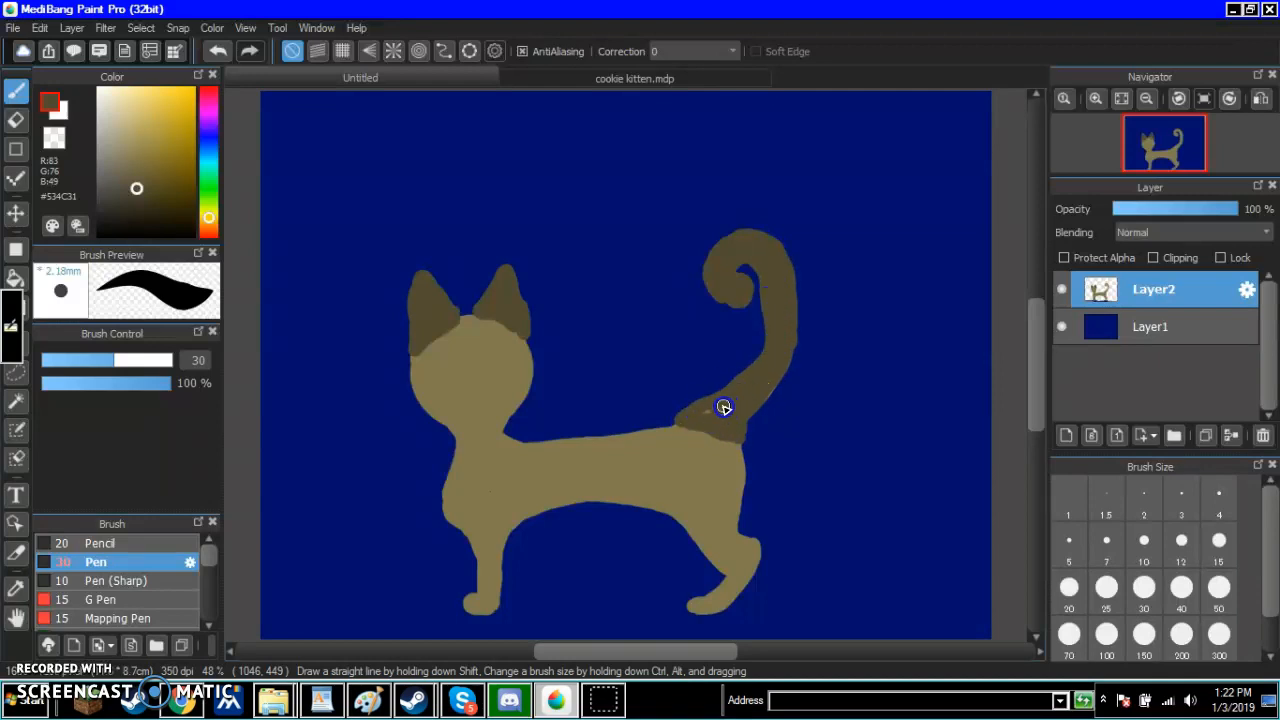
pyautogui.click(713, 409)
pyautogui.click(736, 415)
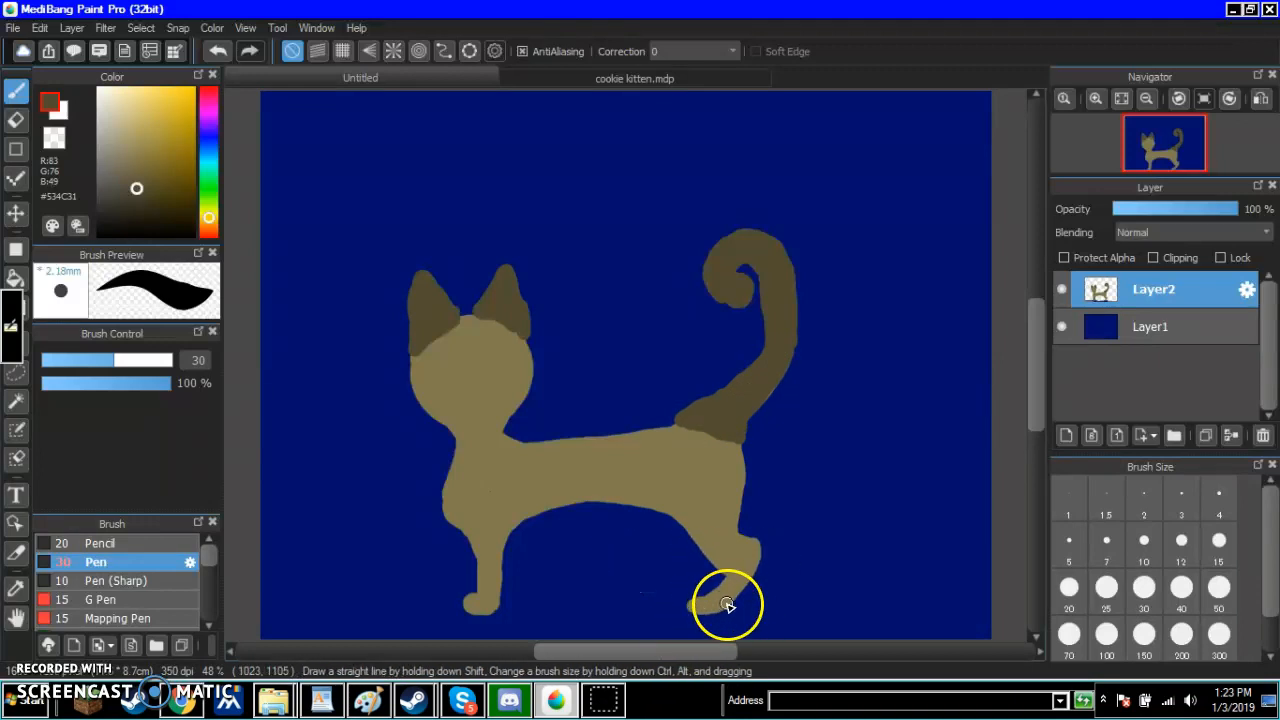
# - Paint the near hind foot up to its heel and the near front paw in dark brown
pyautogui.moveTo(699, 605); pyautogui.dragTo(705, 605)
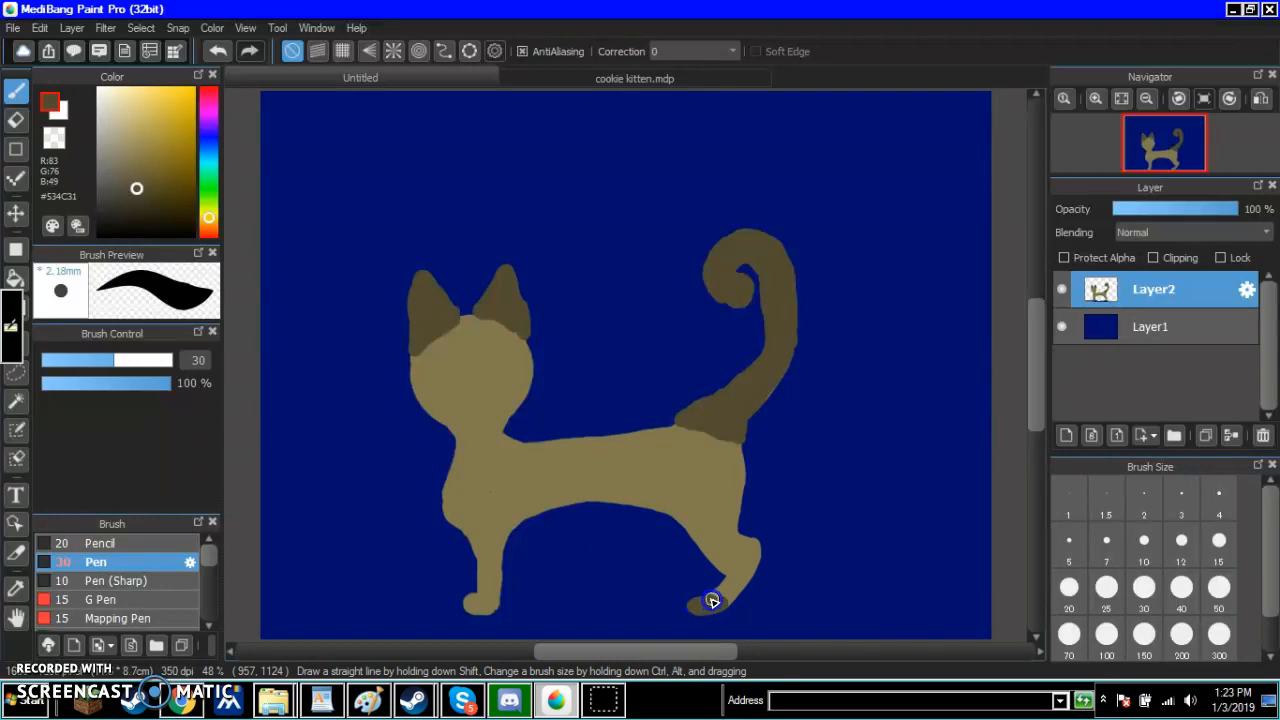
pyautogui.moveTo(732, 572)
pyautogui.mouseDown()
pyautogui.moveTo(729, 603)
pyautogui.moveTo(749, 565)
pyautogui.moveTo(728, 581)
pyautogui.moveTo(756, 558)
pyautogui.mouseUp()
pyautogui.moveTo(490, 598); pyautogui.dragTo(471, 600)
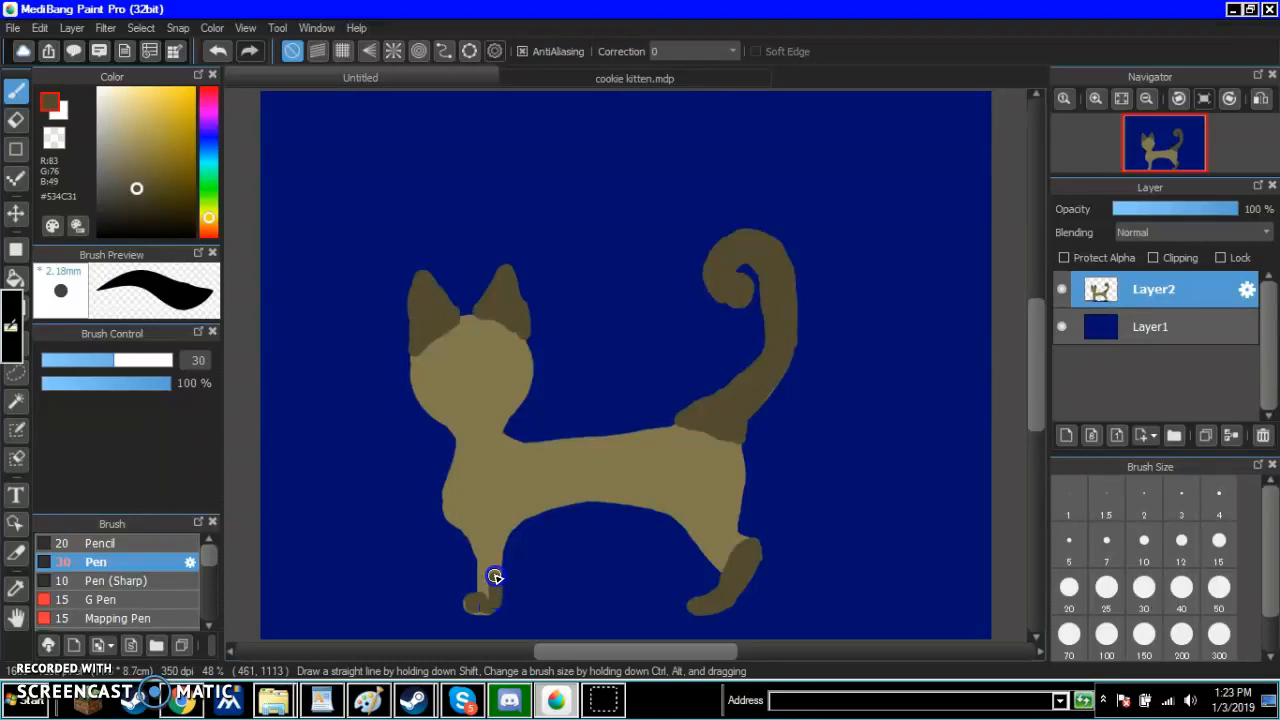
pyautogui.moveTo(482, 576); pyautogui.dragTo(500, 620)
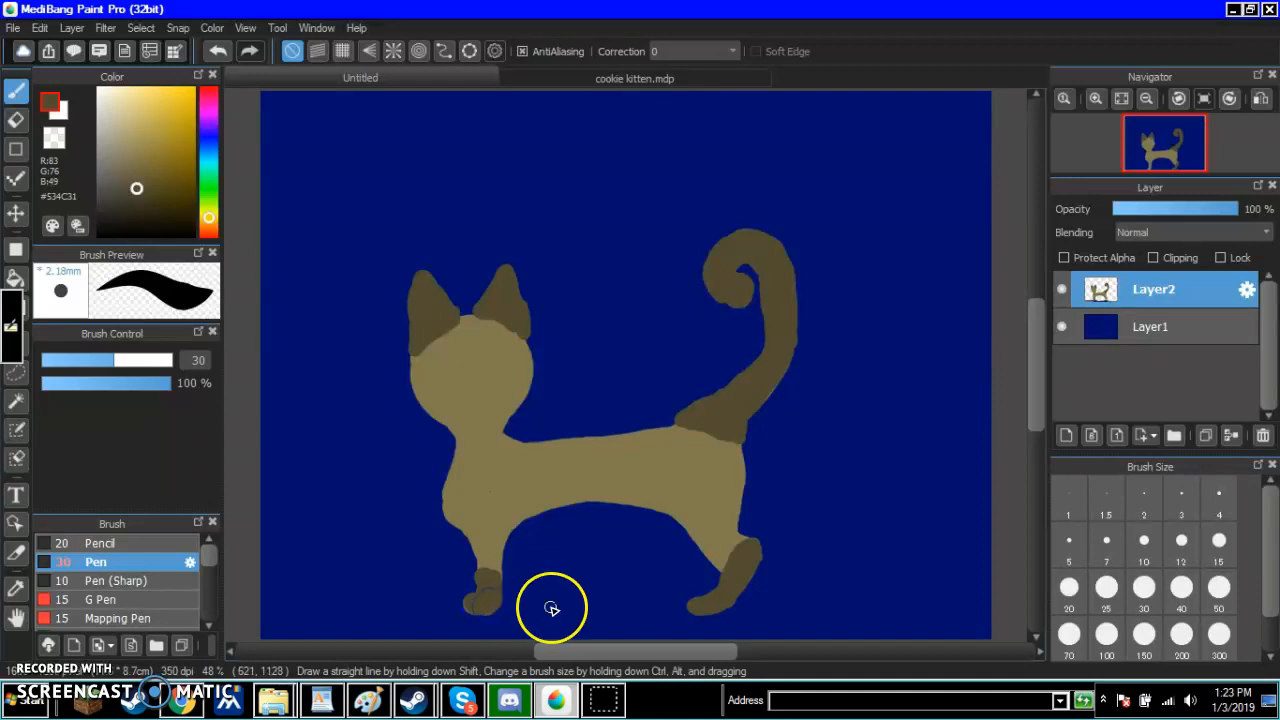
# - Add the far front and far hind legs beneath the belly in dark brown and touch up the near front paw
pyautogui.moveTo(565, 518); pyautogui.dragTo(521, 541)
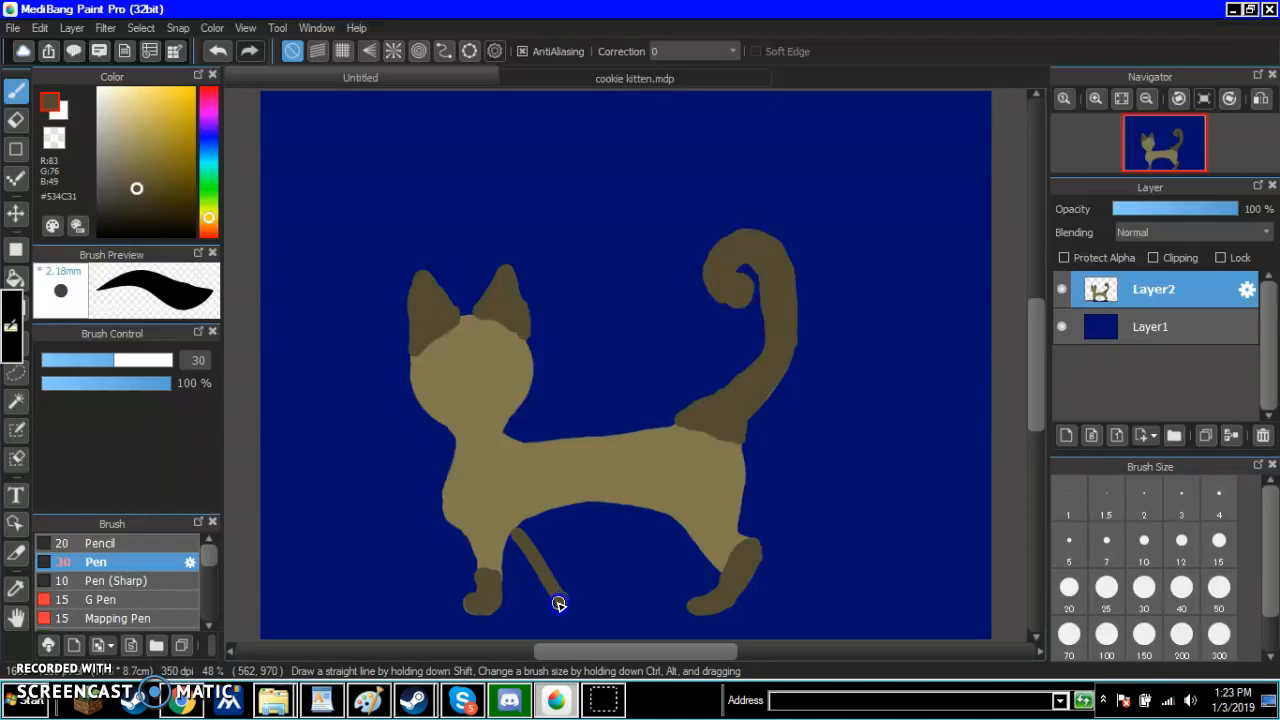
pyautogui.moveTo(561, 598)
pyautogui.mouseDown()
pyautogui.moveTo(522, 532)
pyautogui.moveTo(559, 603)
pyautogui.moveTo(551, 562)
pyautogui.mouseUp()
pyautogui.moveTo(648, 585); pyautogui.dragTo(654, 526)
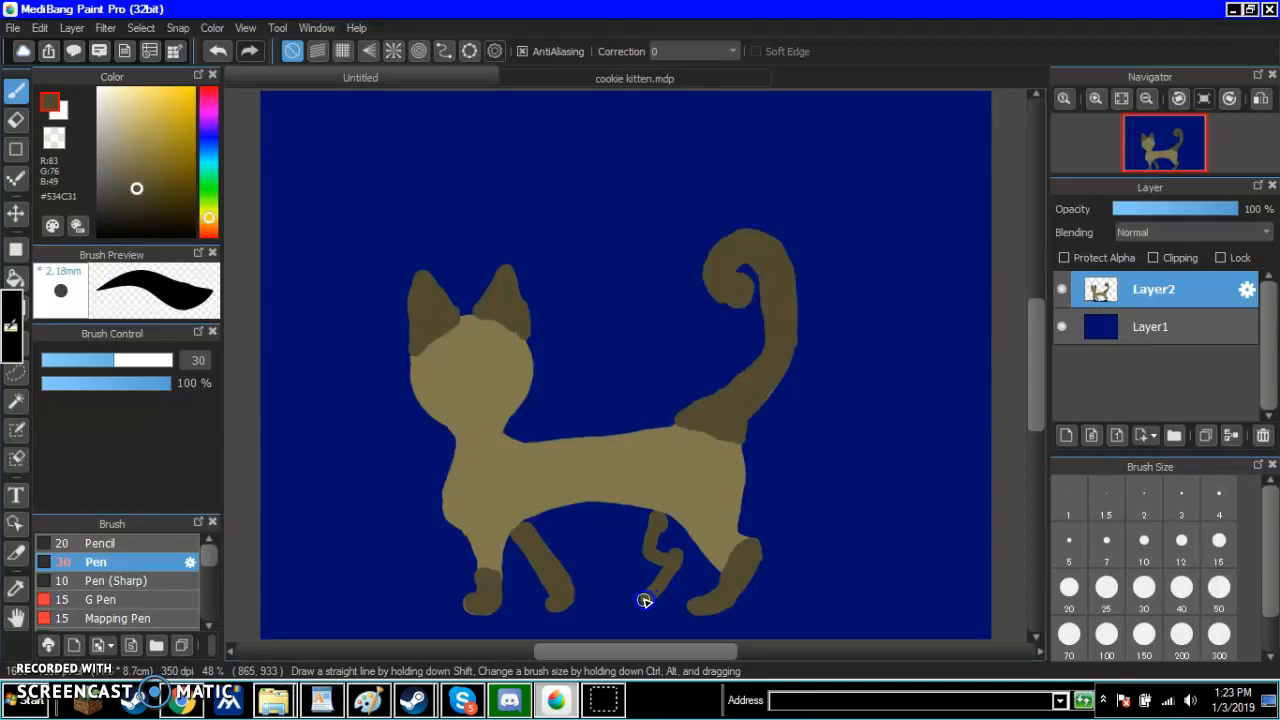
pyautogui.moveTo(639, 597)
pyautogui.mouseDown()
pyautogui.moveTo(677, 557)
pyautogui.moveTo(667, 526)
pyautogui.moveTo(647, 542)
pyautogui.moveTo(666, 540)
pyautogui.mouseUp()
pyautogui.moveTo(660, 528)
pyautogui.mouseDown()
pyautogui.moveTo(663, 563)
pyautogui.moveTo(640, 603)
pyautogui.mouseUp()
pyautogui.click(513, 555)
pyautogui.moveTo(513, 555)
pyautogui.mouseDown()
pyautogui.moveTo(529, 531)
pyautogui.moveTo(570, 588)
pyautogui.mouseUp()
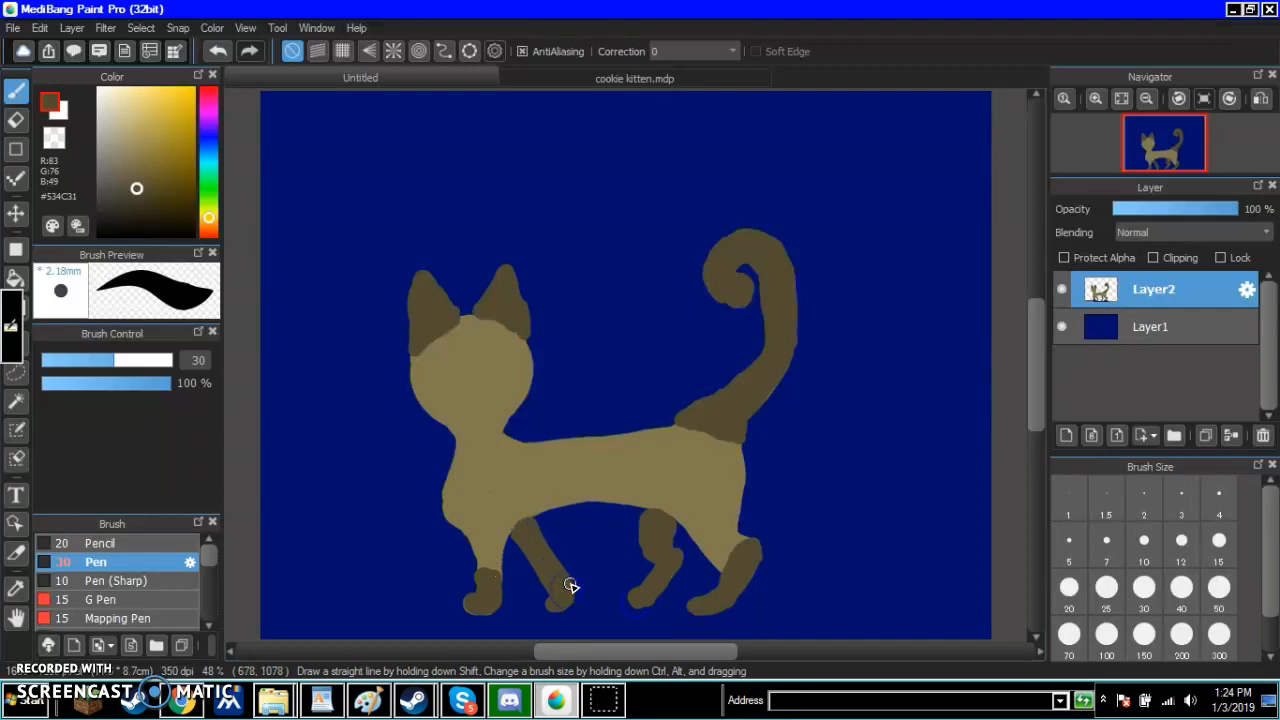
pyautogui.moveTo(489, 600); pyautogui.dragTo(485, 602)
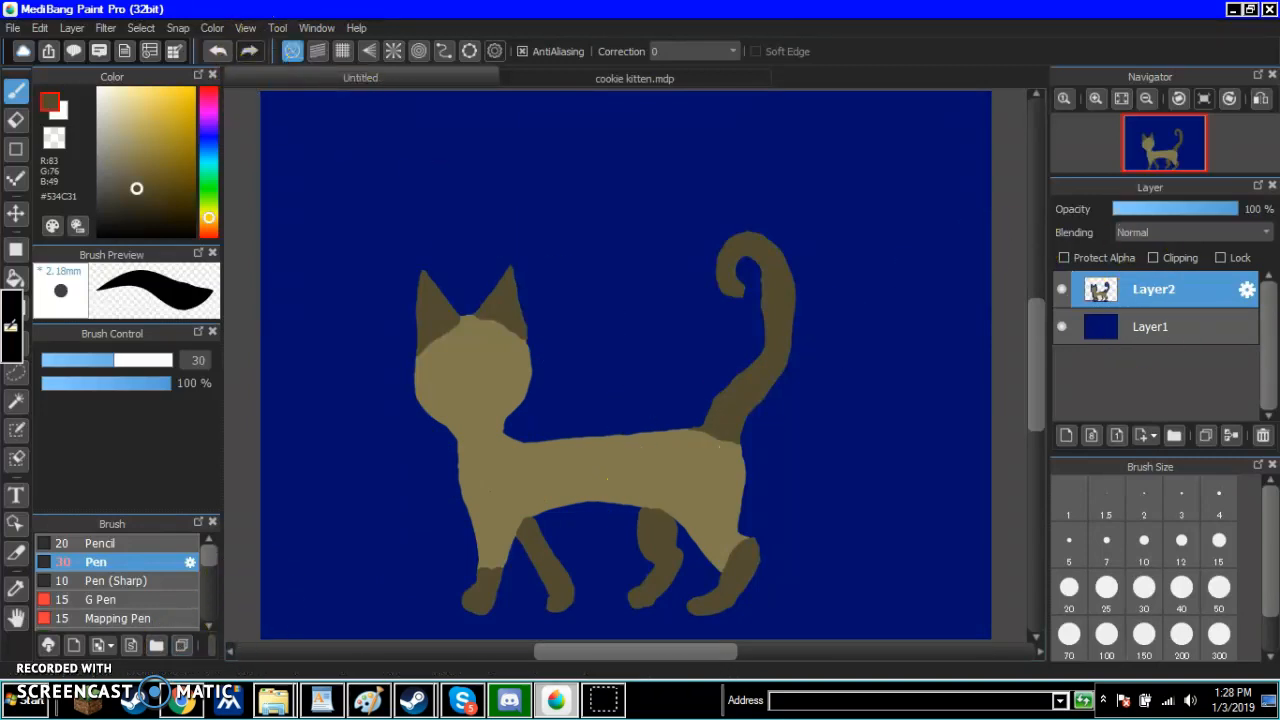
# - Add a new layer above the cat layer
pyautogui.click(72, 27)
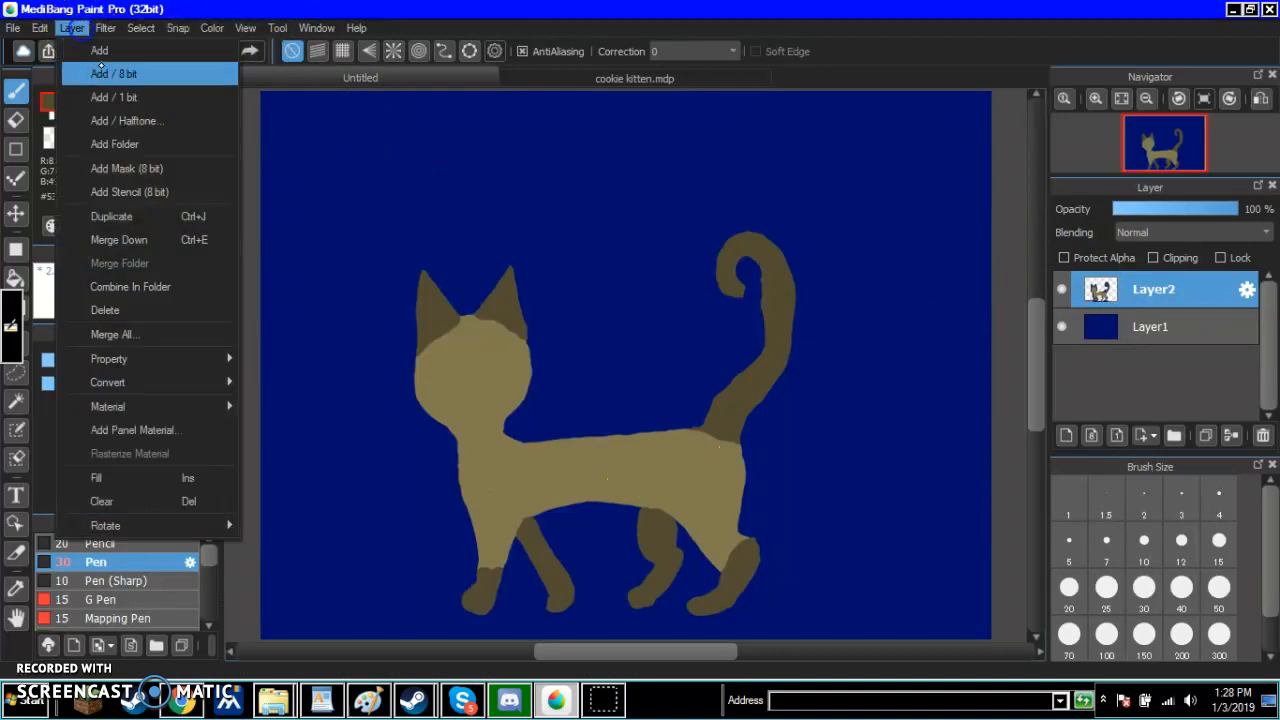
pyautogui.click(100, 50)
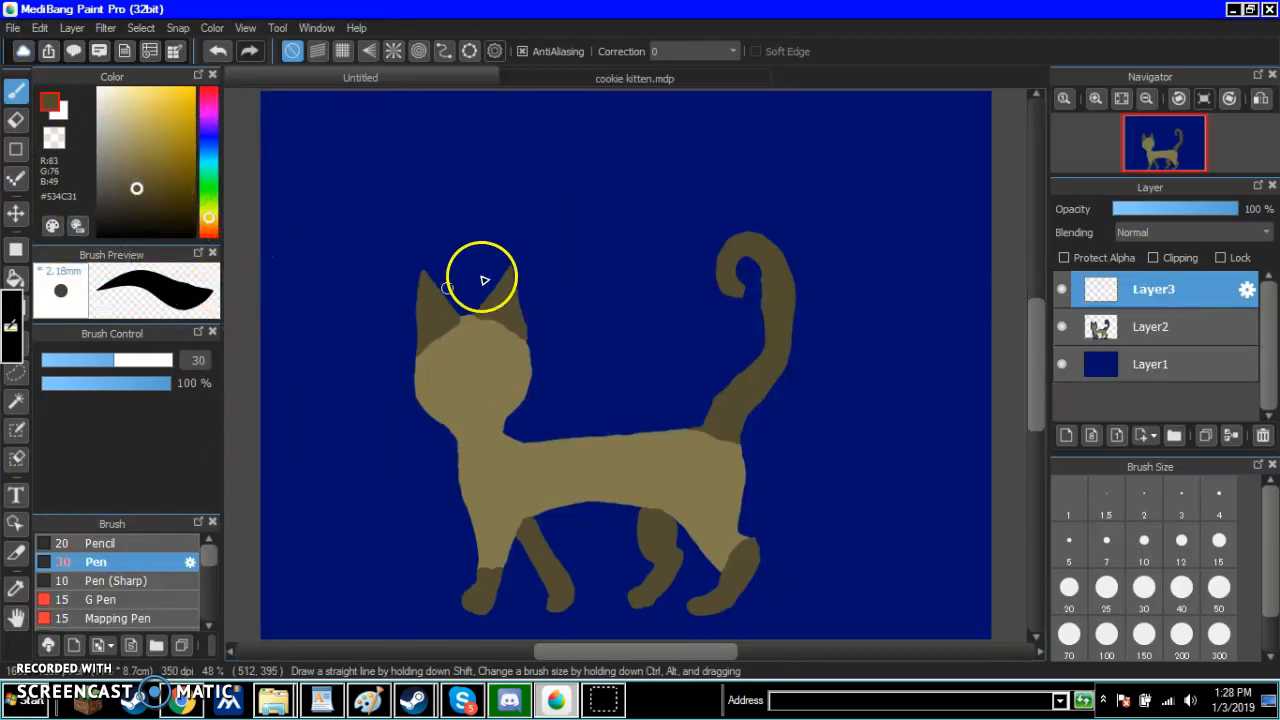
pyautogui.click(600, 80)
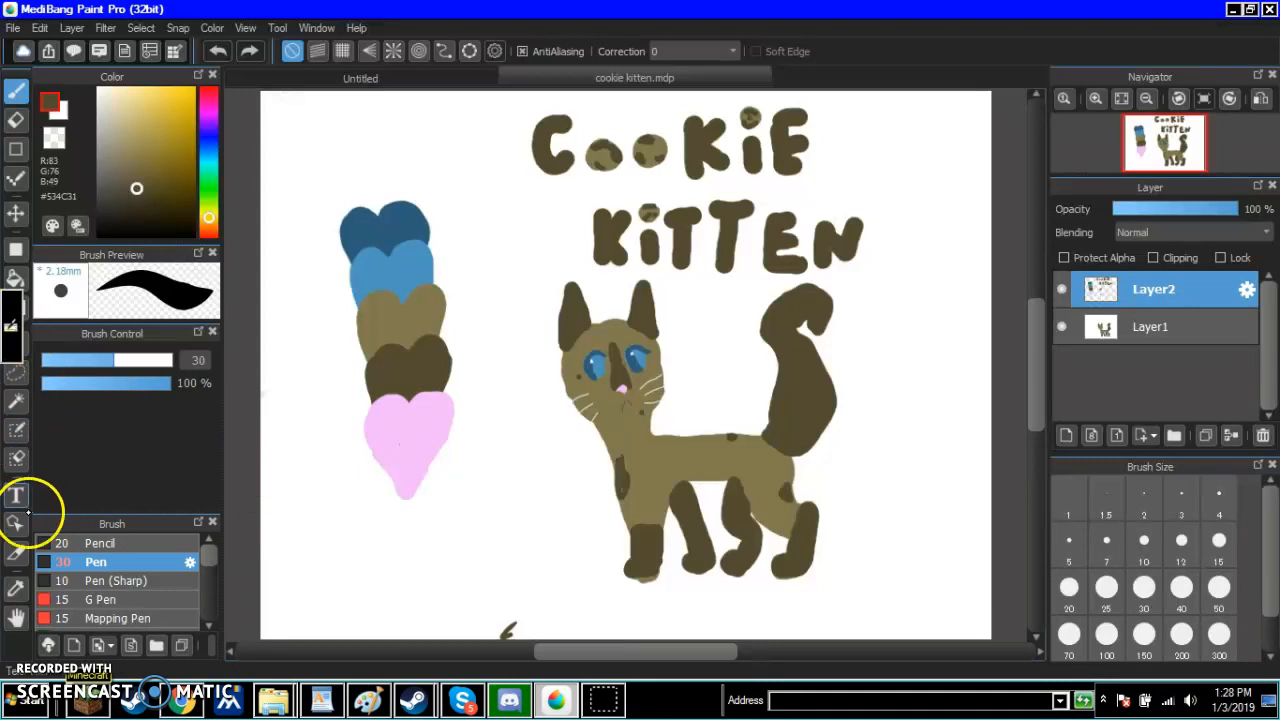
pyautogui.click(15, 588)
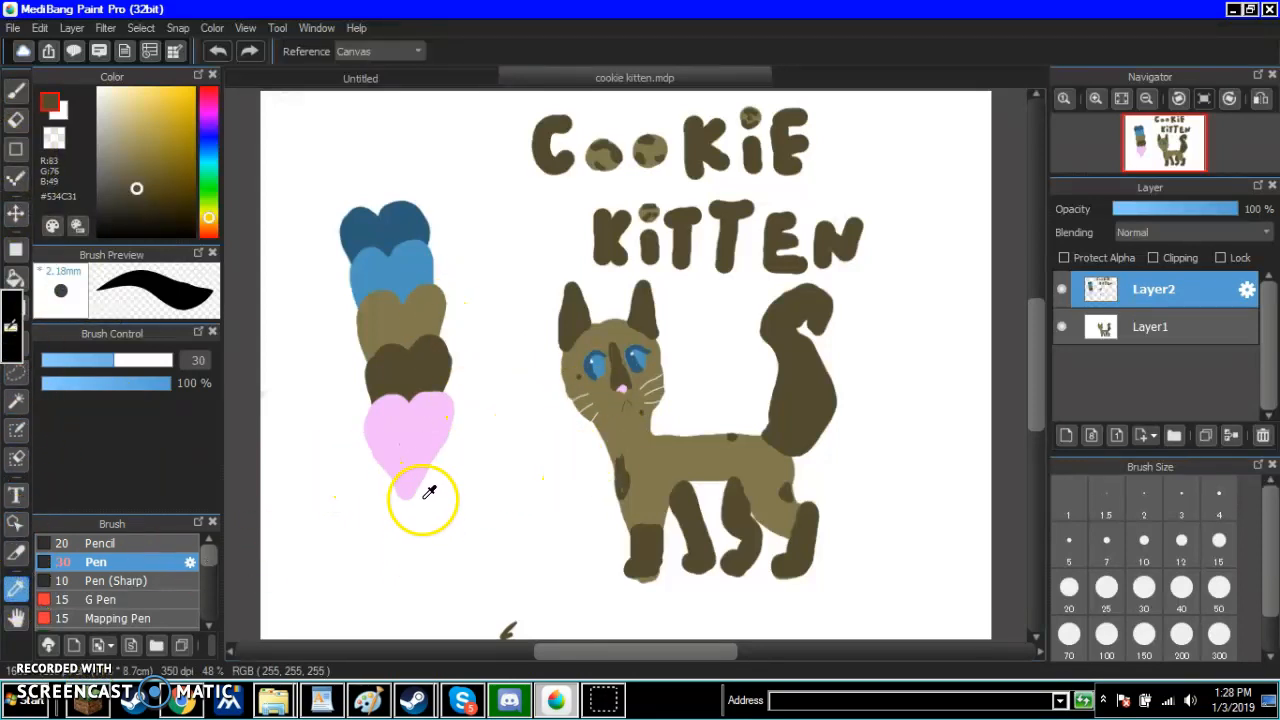
pyautogui.click(15, 90)
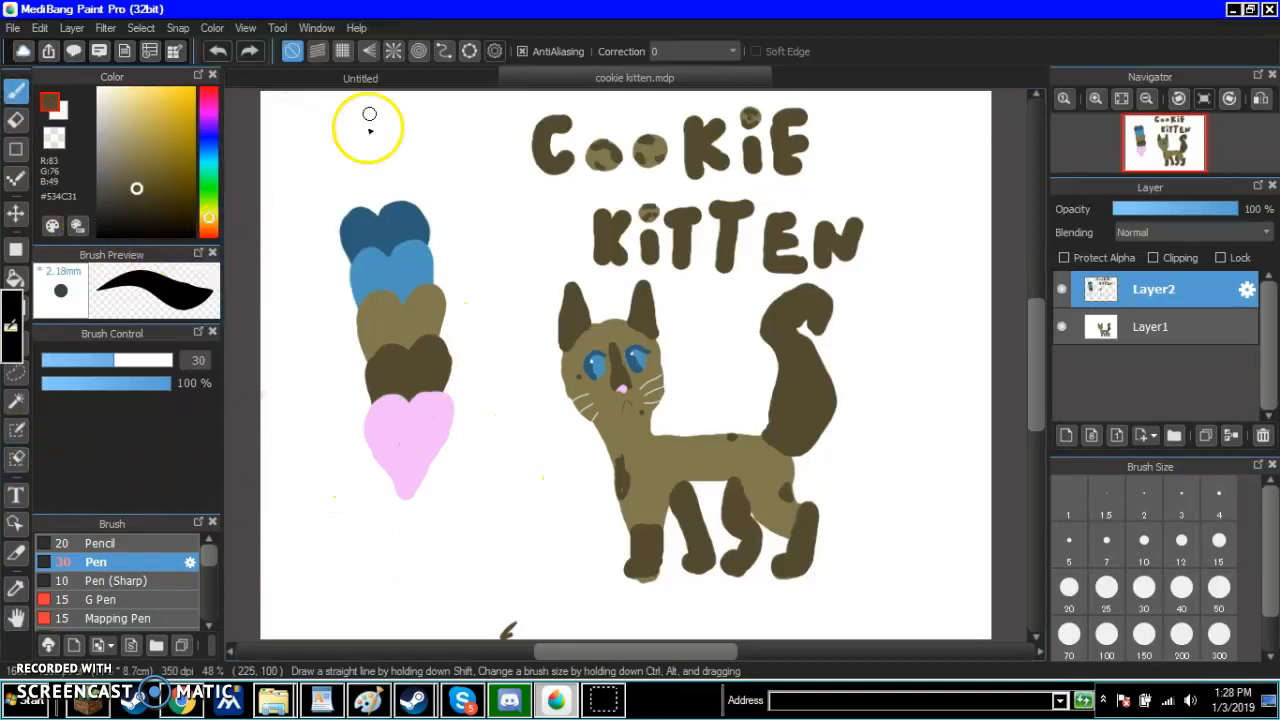
pyautogui.click(360, 78)
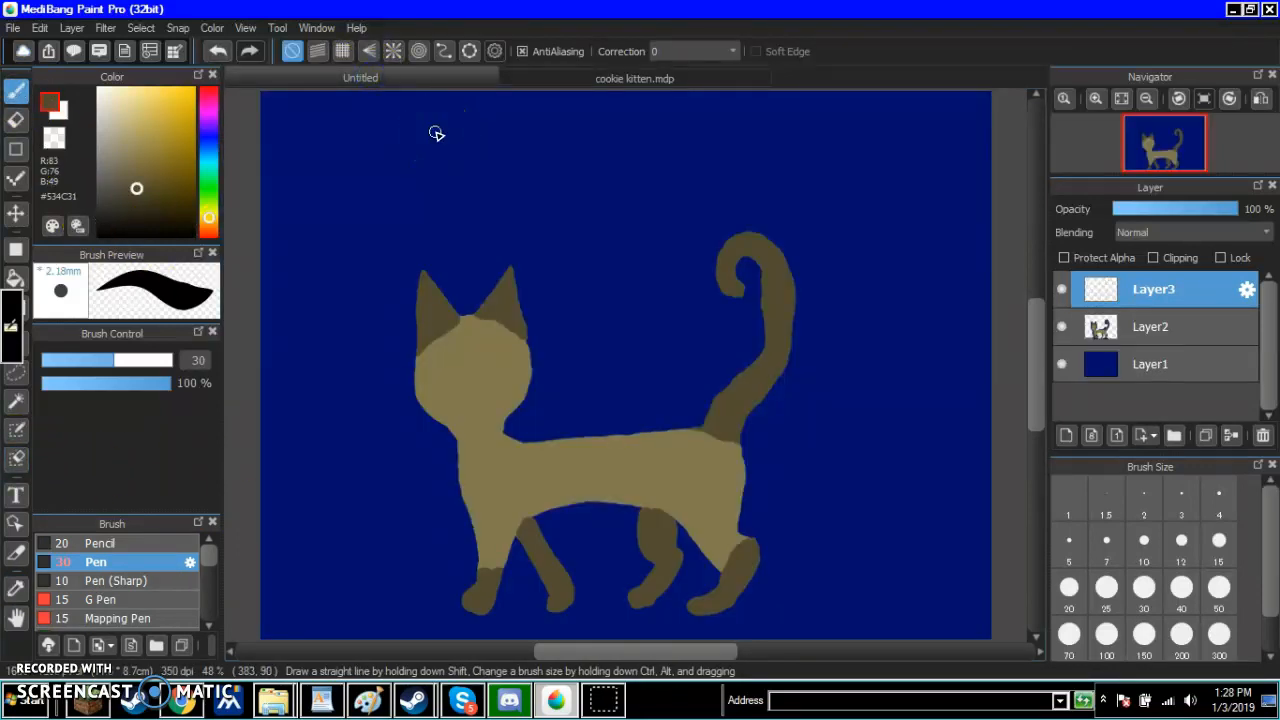
# - Paint one dark brown spot on the cat's back and one on its haunch, following the markings in cookie kitten.mdp
pyautogui.click(651, 81)
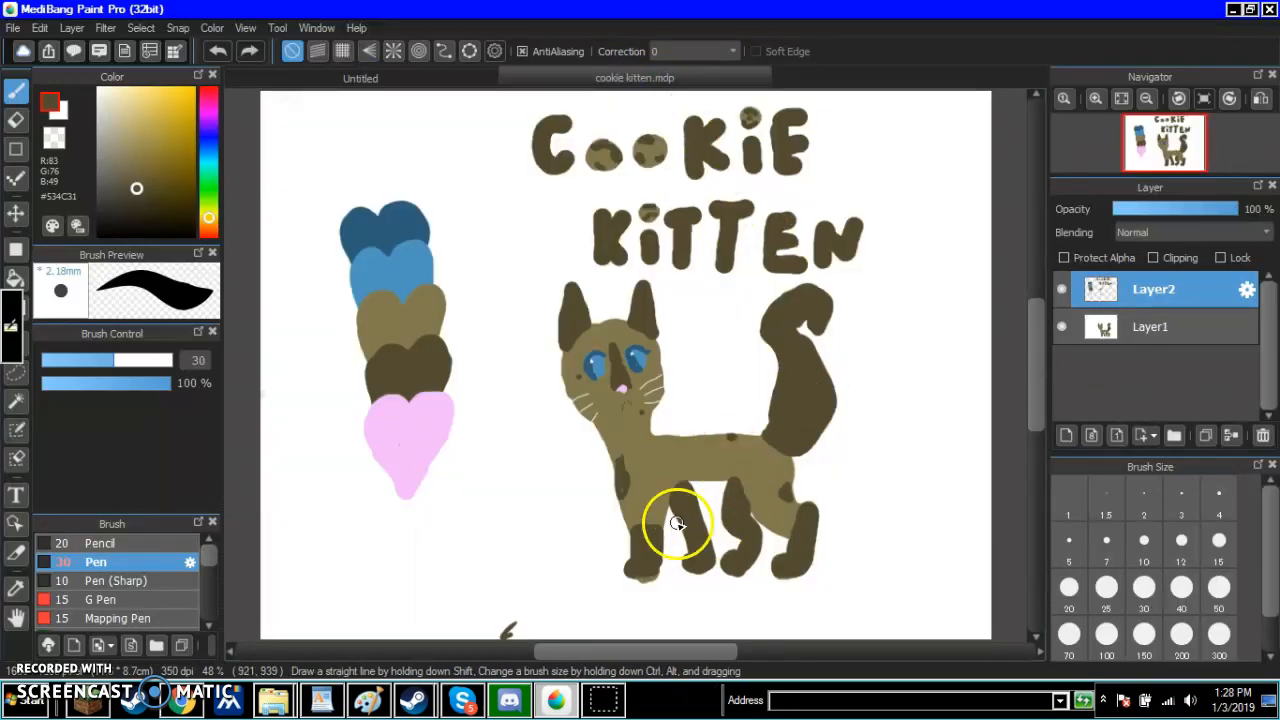
pyautogui.click(362, 79)
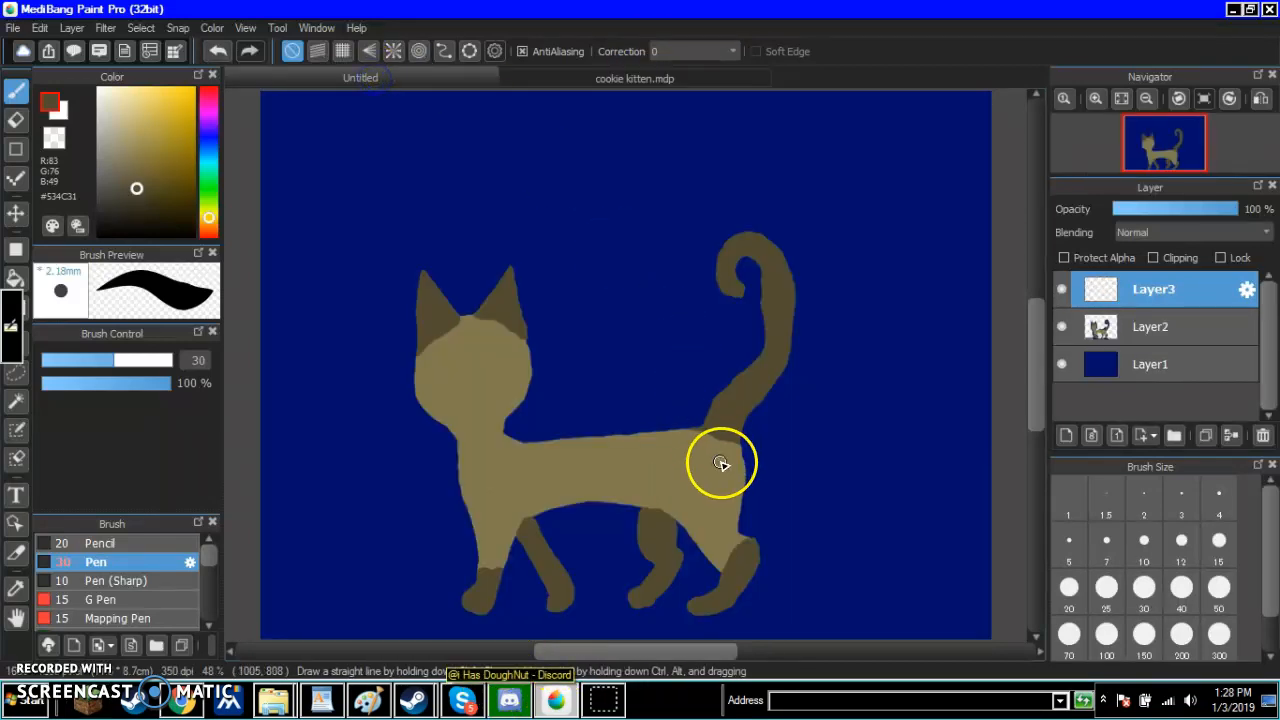
pyautogui.click(655, 438)
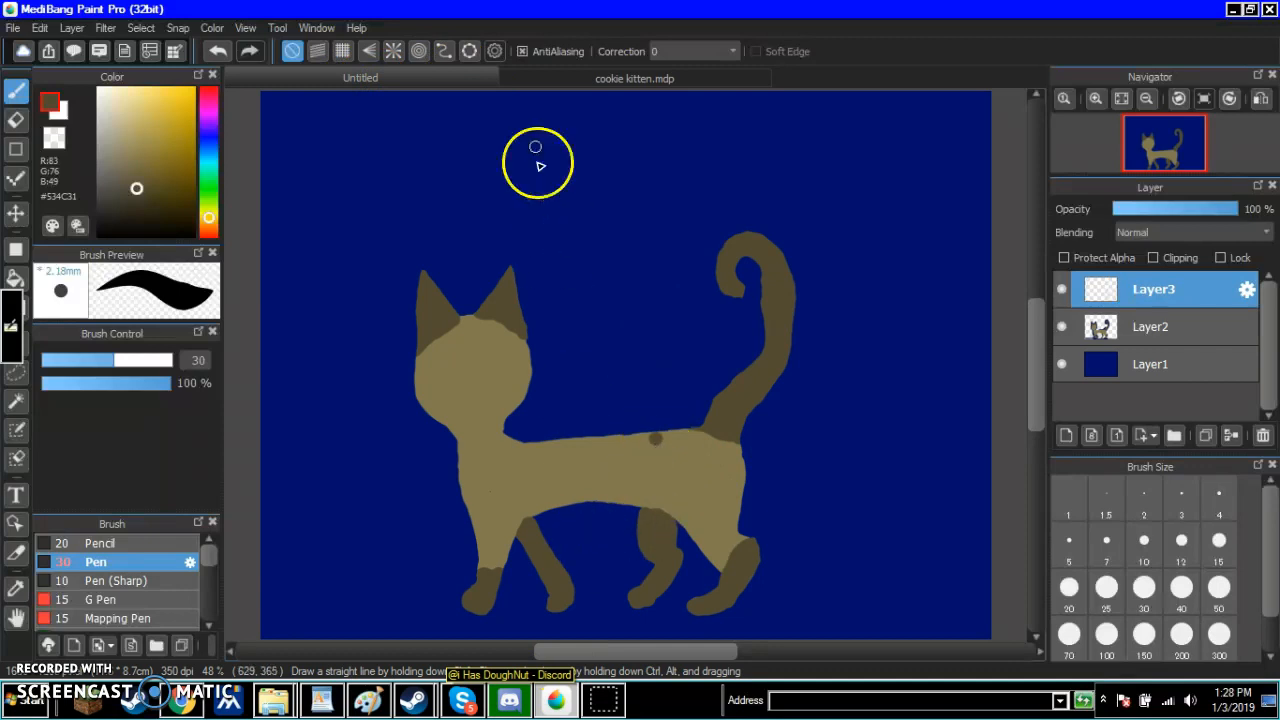
pyautogui.click(582, 77)
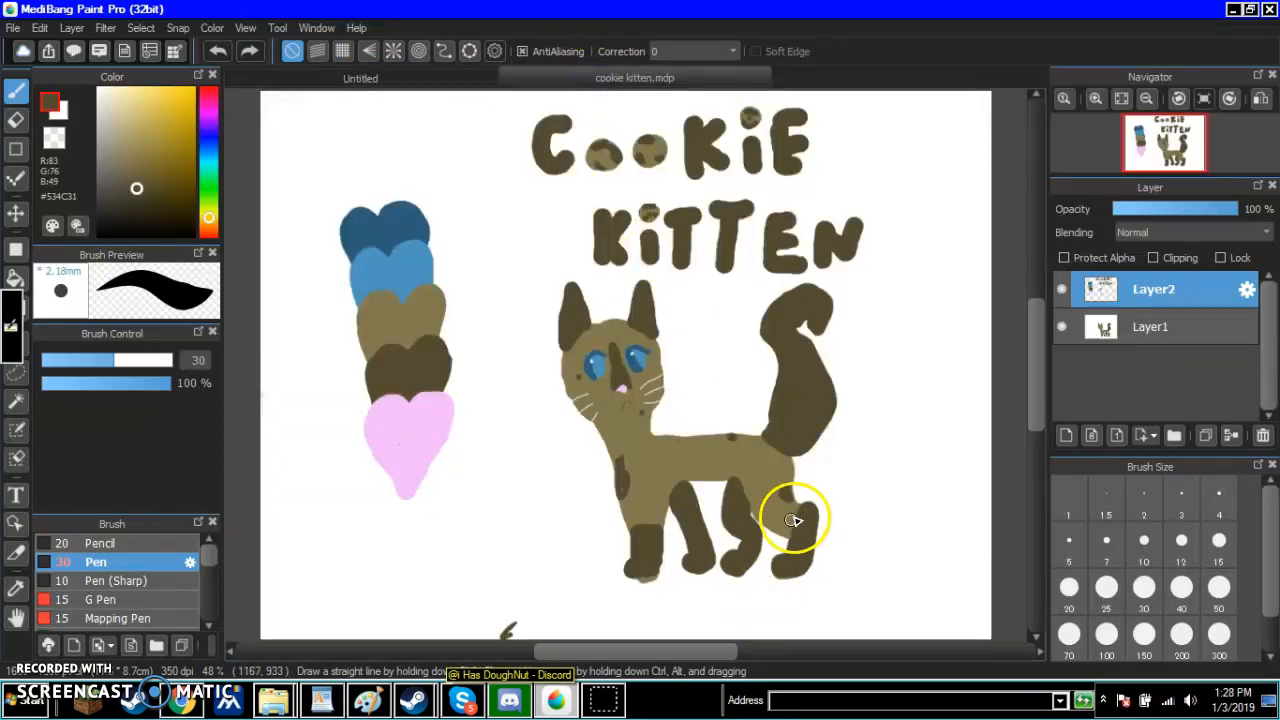
pyautogui.click(430, 78)
pyautogui.click(732, 528)
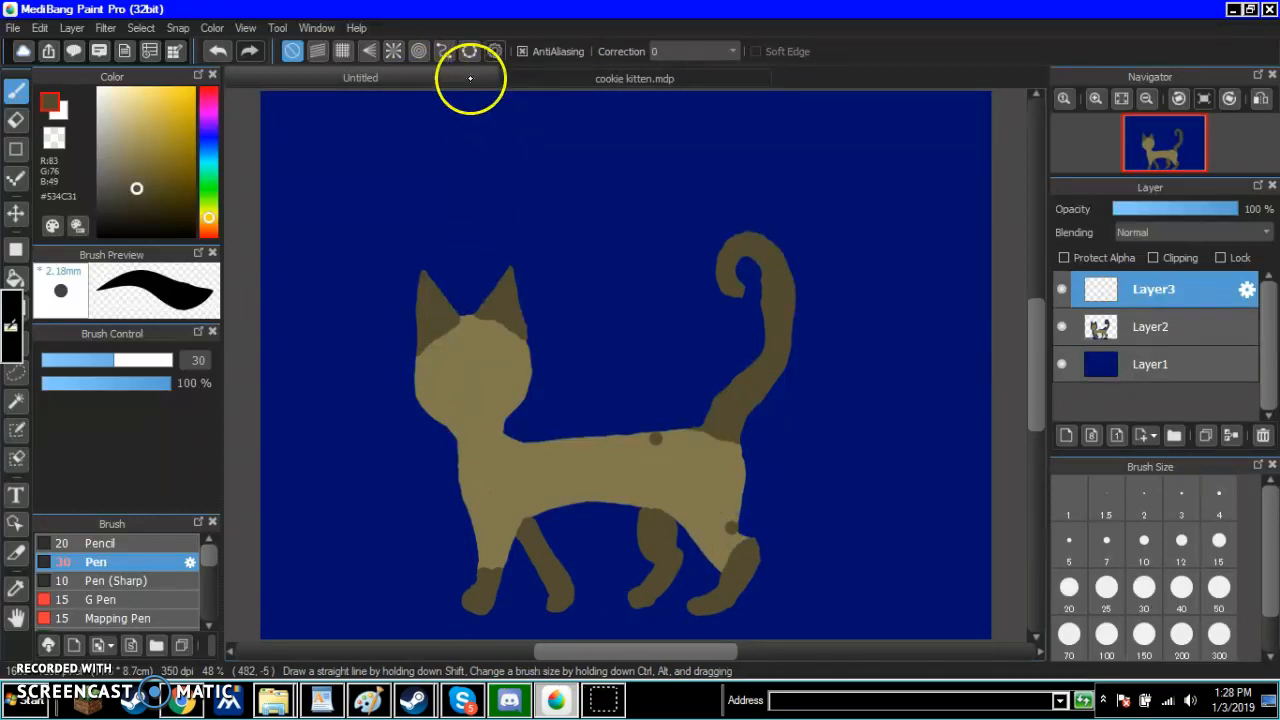
# - Paint an elongated dark brown patch on the front of the chest as in the reference, and enlarge the haunch spot
pyautogui.click(603, 80)
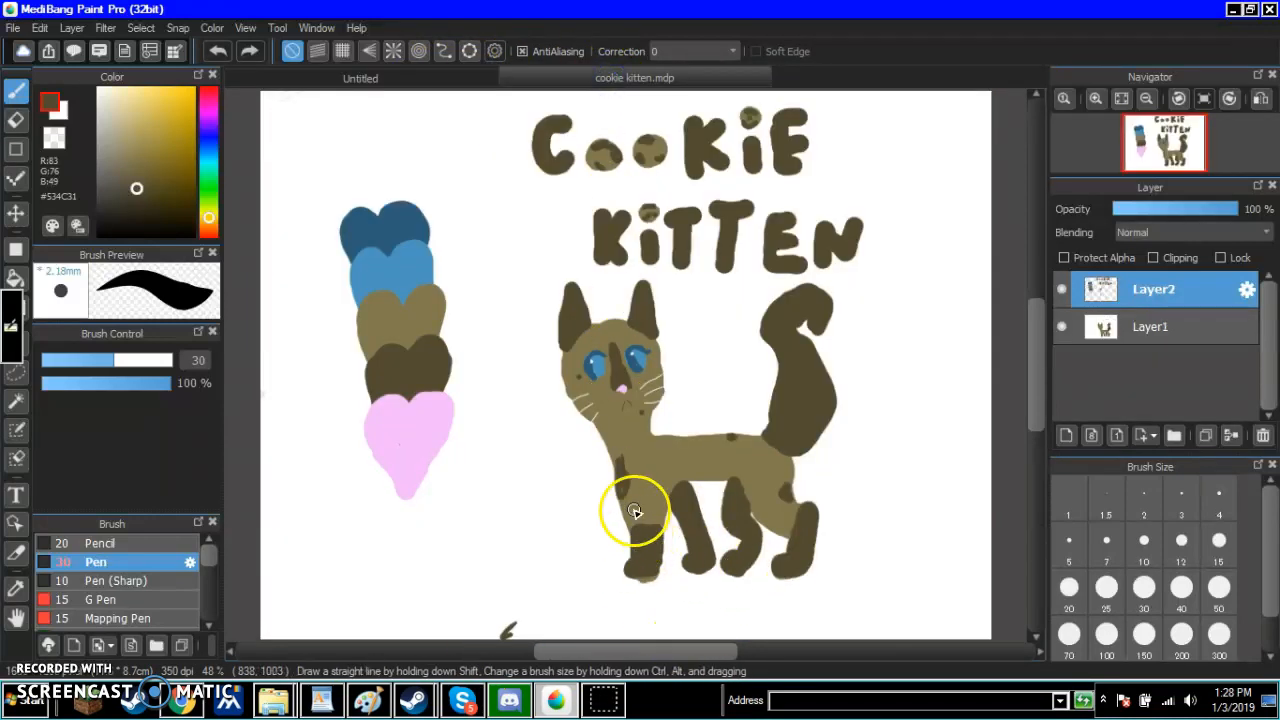
pyautogui.click(422, 72)
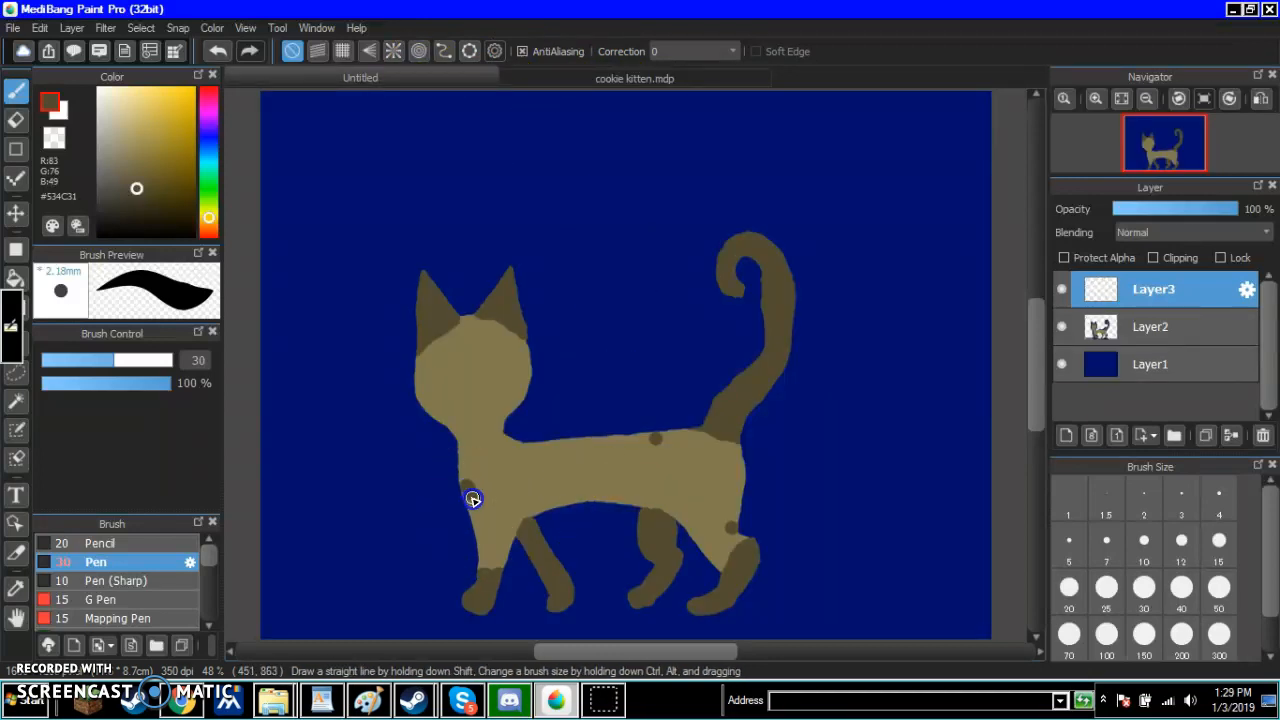
pyautogui.moveTo(465, 488); pyautogui.dragTo(470, 510)
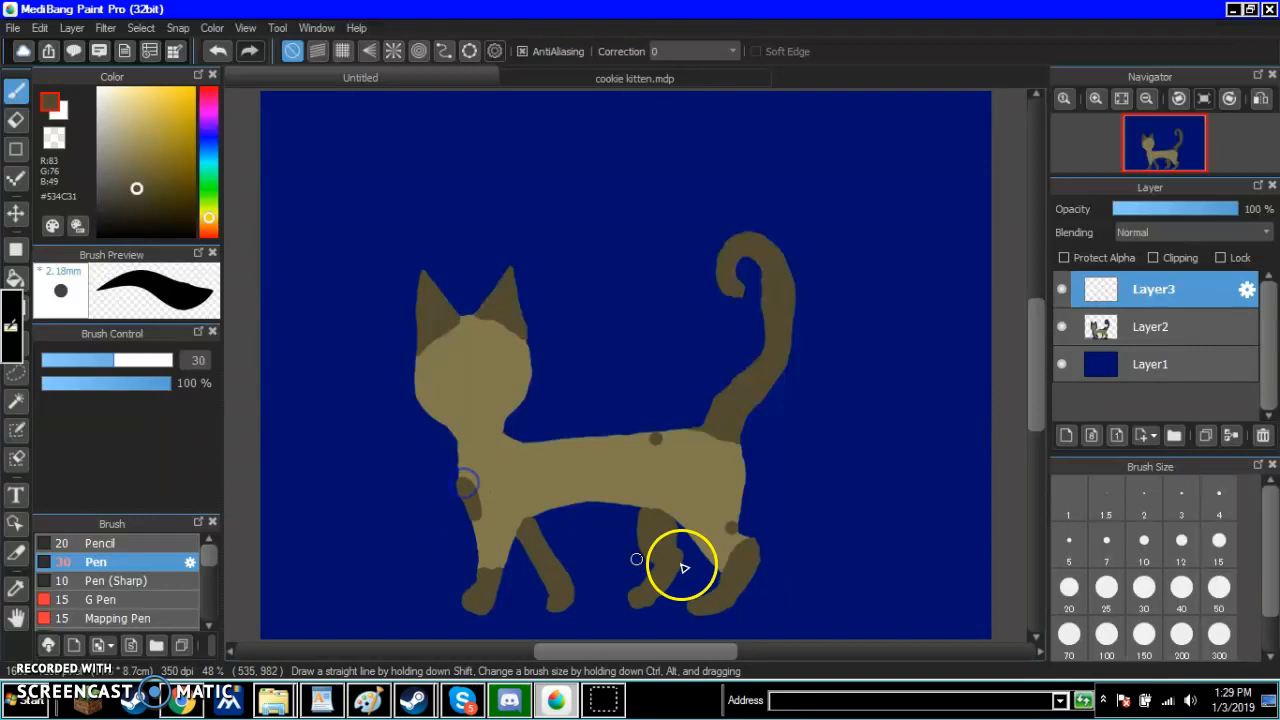
pyautogui.moveTo(735, 537); pyautogui.dragTo(735, 534)
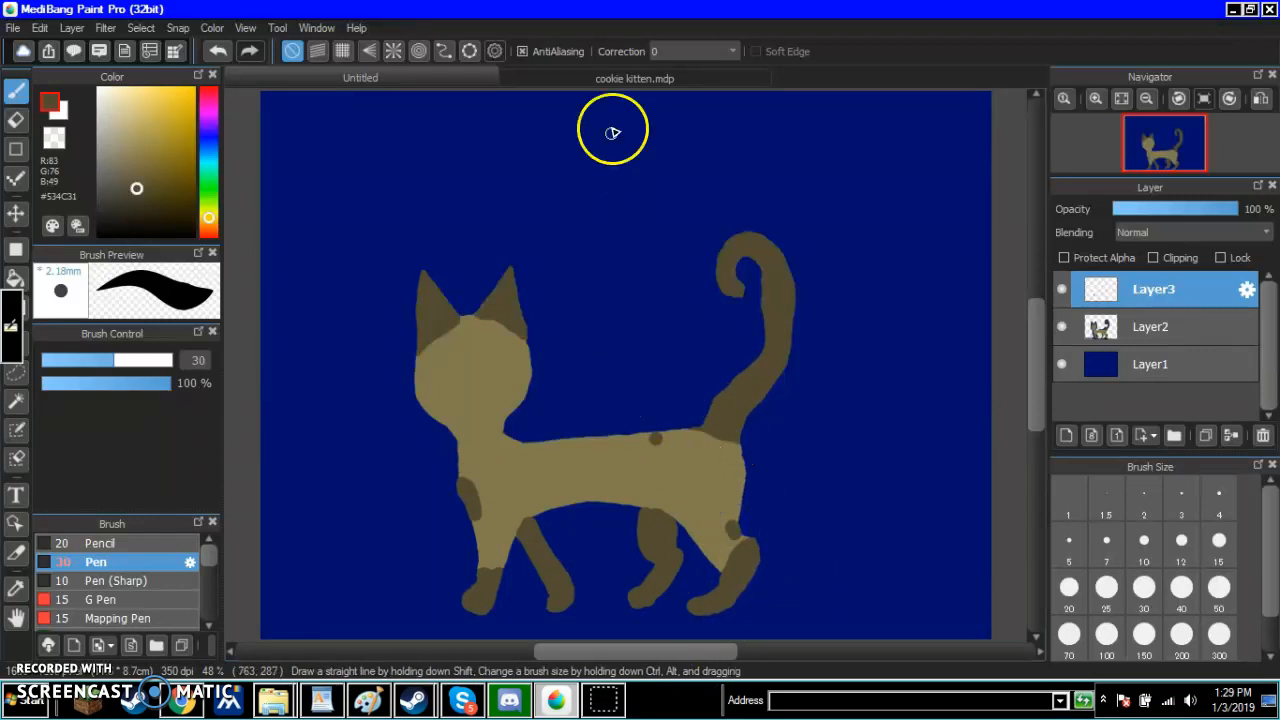
# - Paint small dark brown freckles on the cat's brow, cheek and chin at pen size 12, following cookie kitten.mdp
pyautogui.click(606, 76)
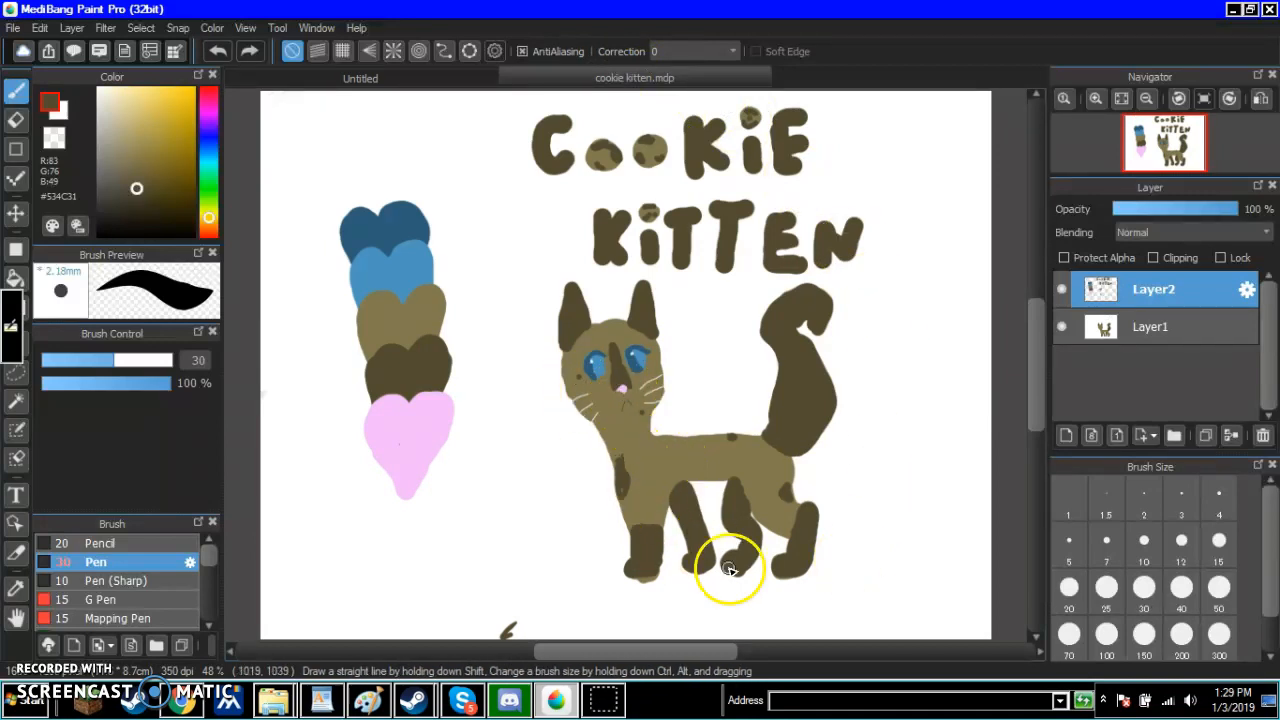
pyautogui.click(435, 77)
pyautogui.click(483, 425)
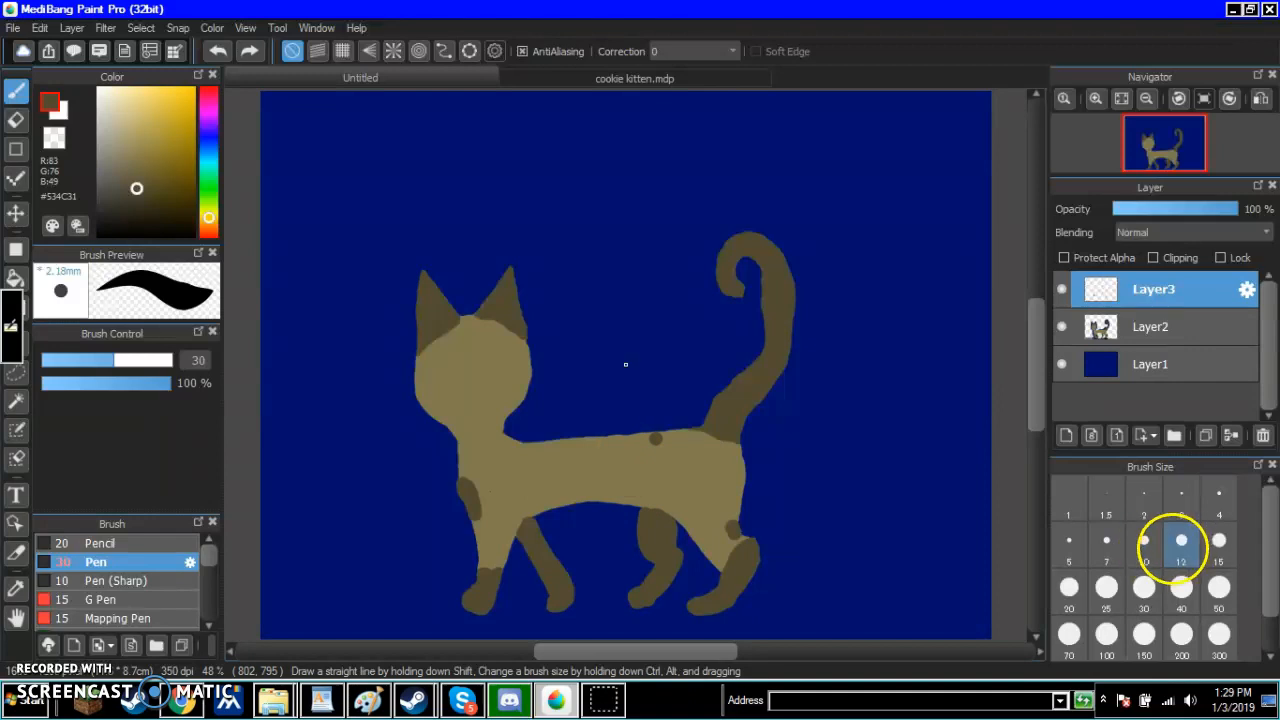
pyautogui.click(1181, 540)
pyautogui.click(491, 417)
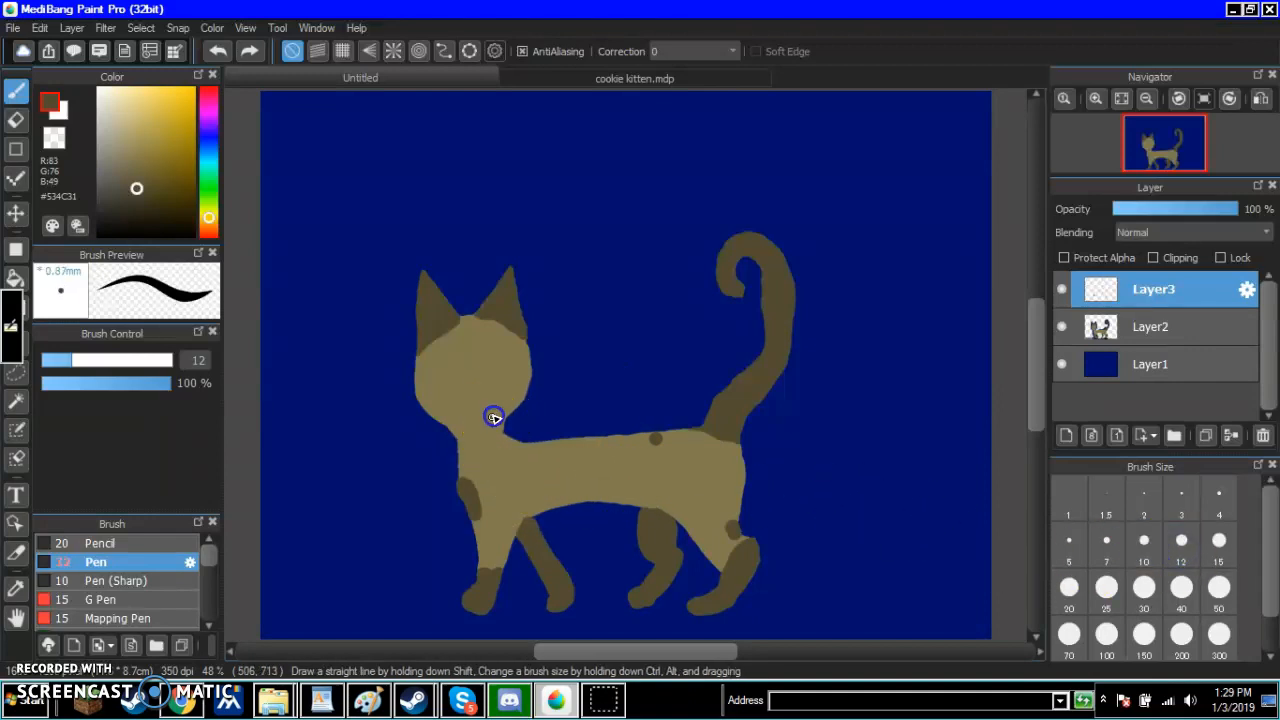
pyautogui.click(438, 357)
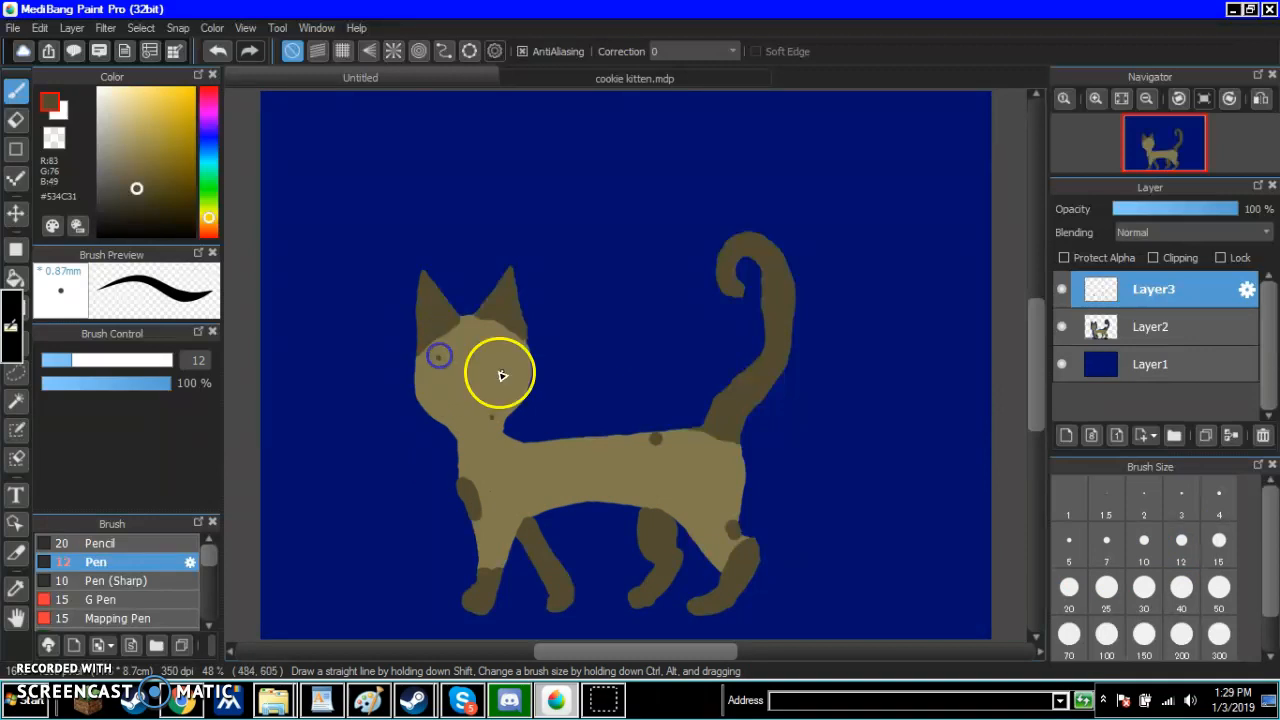
pyautogui.click(608, 77)
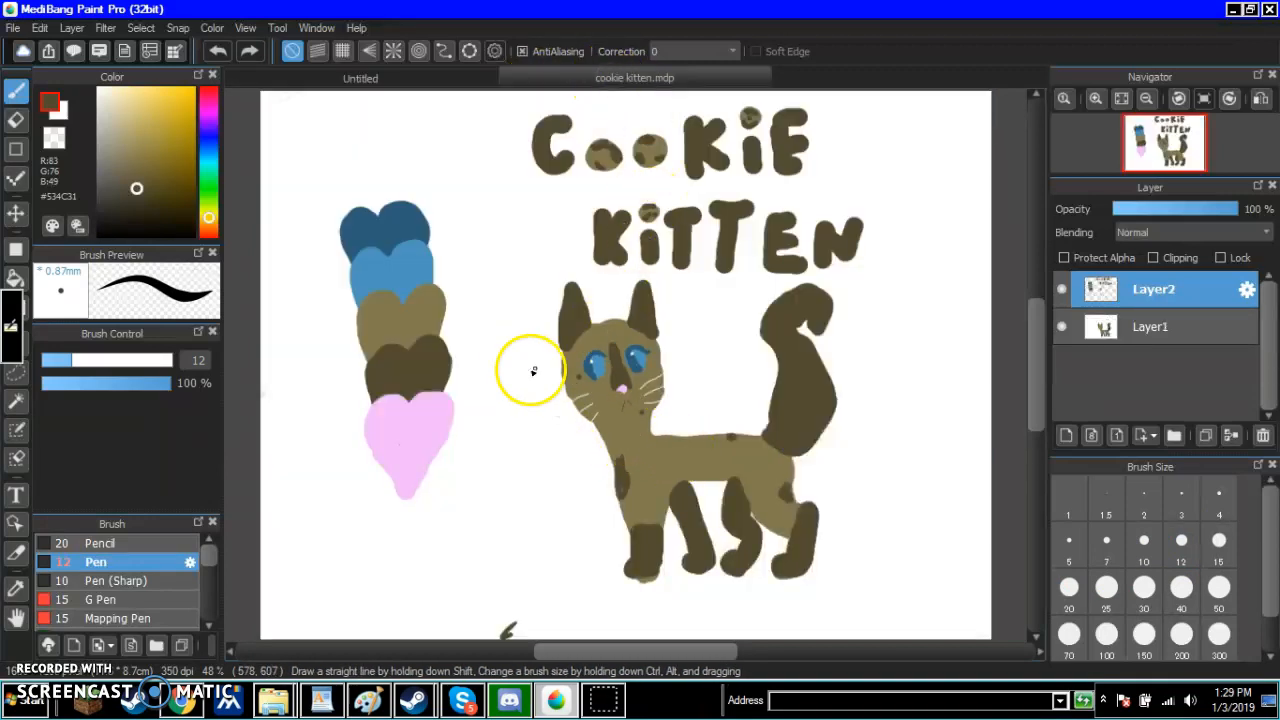
pyautogui.click(434, 79)
pyautogui.click(443, 380)
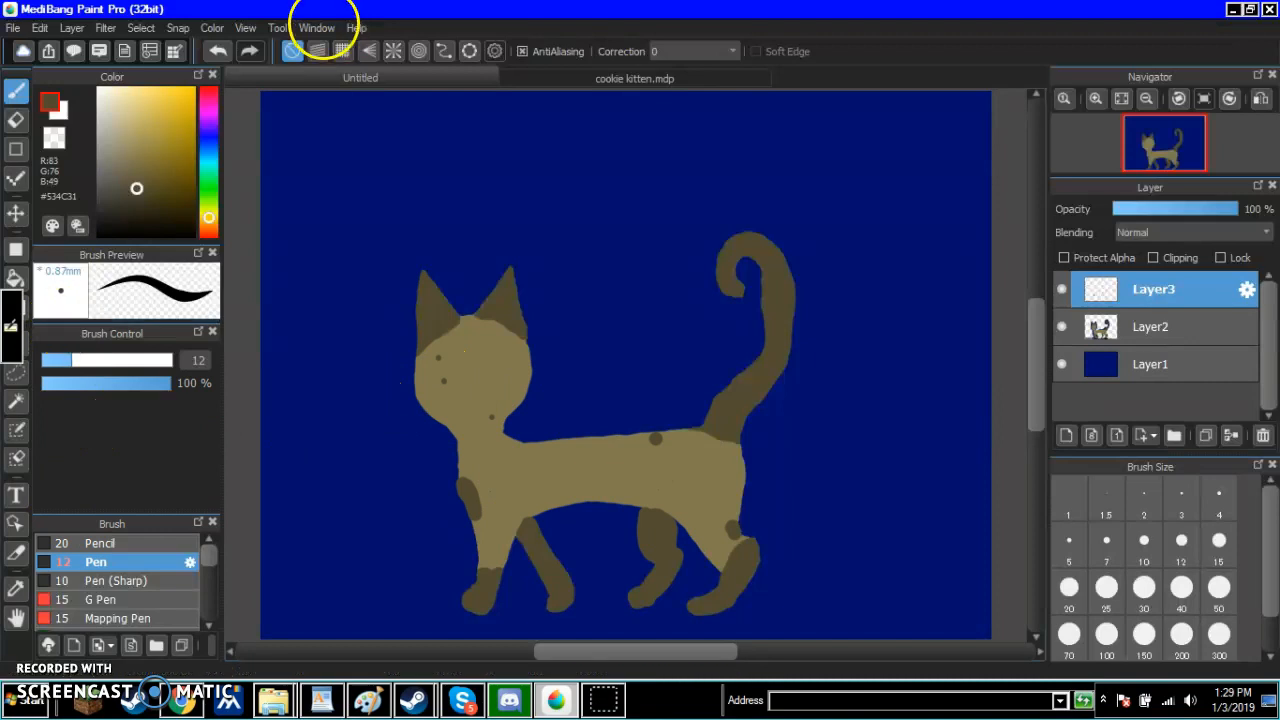
# - Erase the freckle on the brow just below the ear, using the eraser at size 10
pyautogui.click(279, 28)
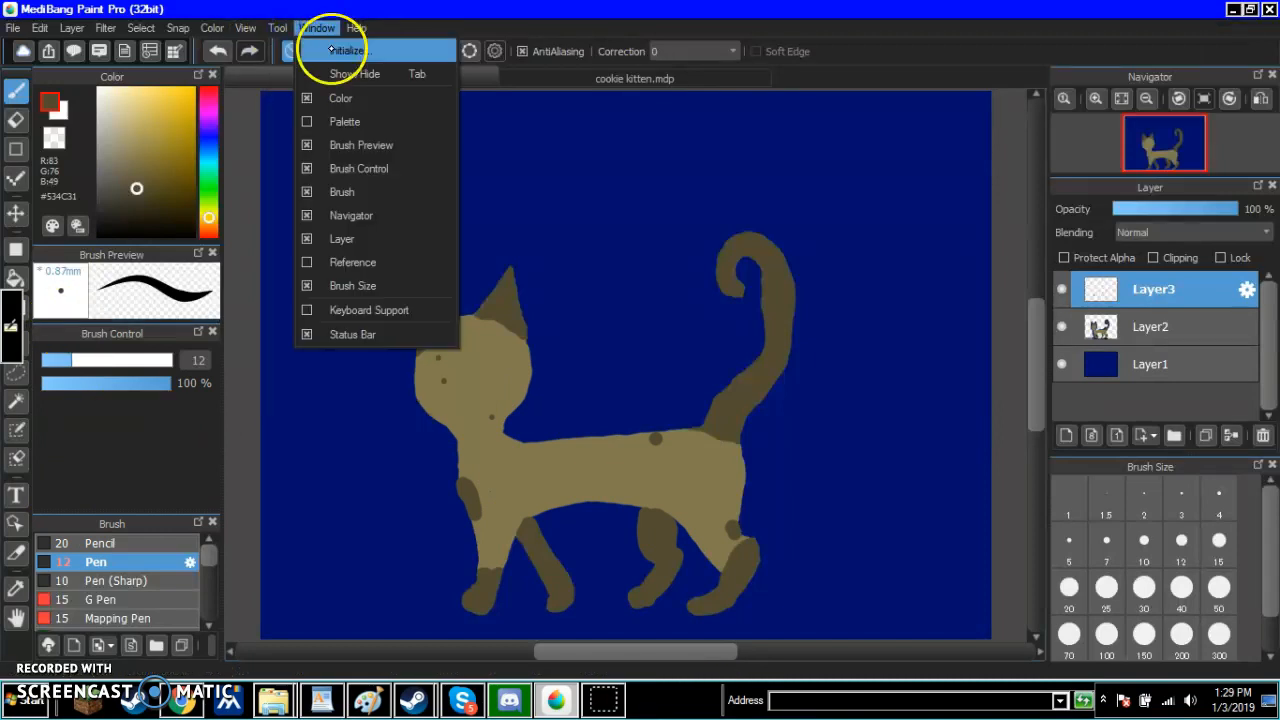
pyautogui.click(310, 75)
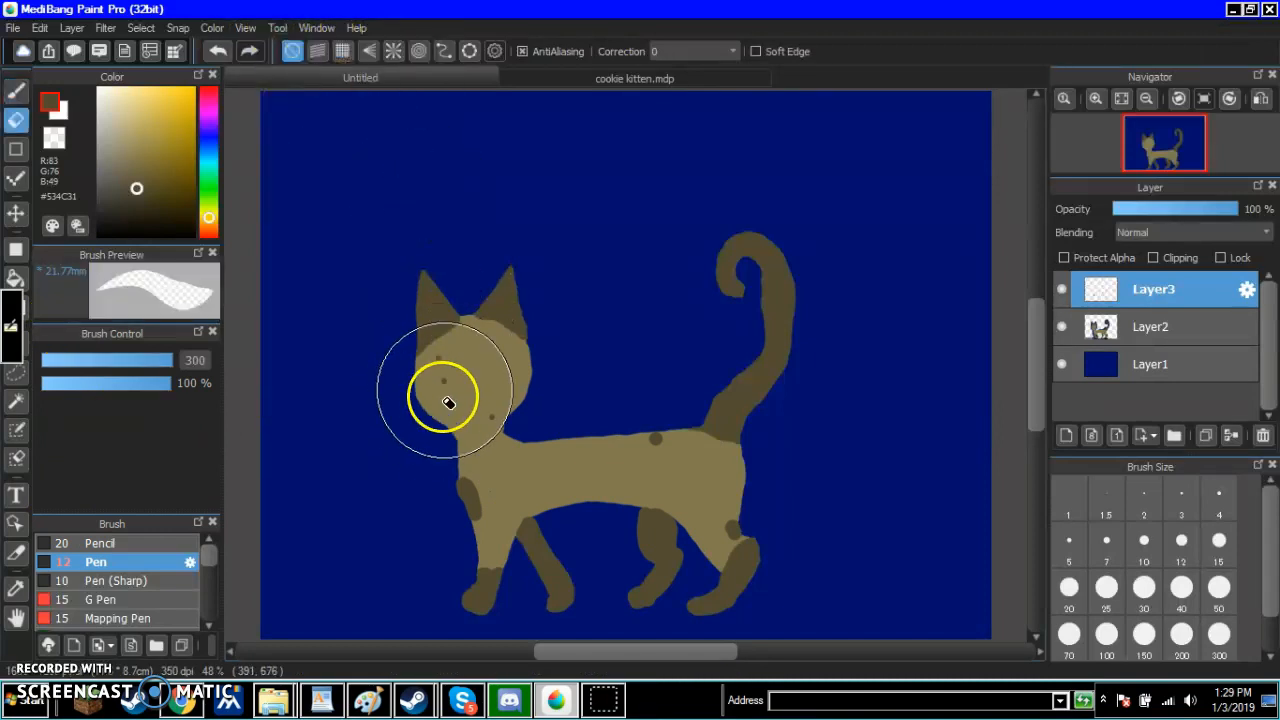
pyautogui.click(1143, 541)
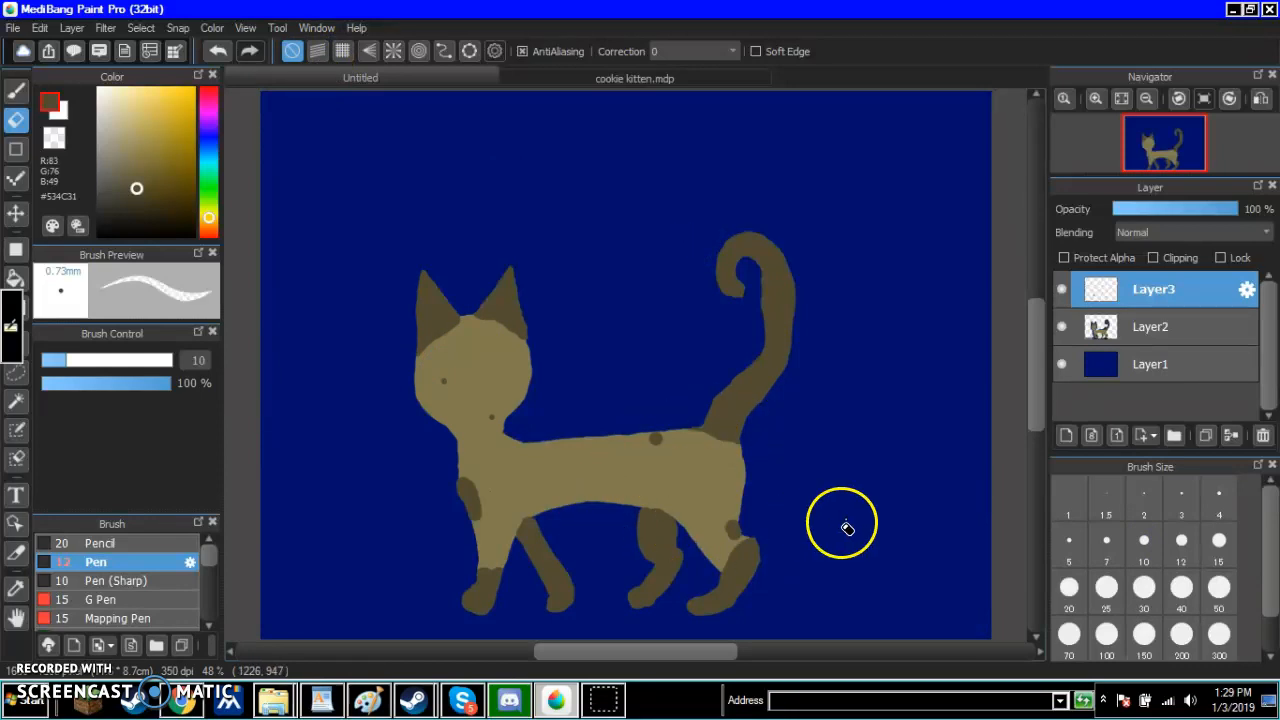
# - Paint a dark brown stripe widening down the bridge of the cat's nose at pen size 7, following cookie kitten.mdp
pyautogui.click(598, 79)
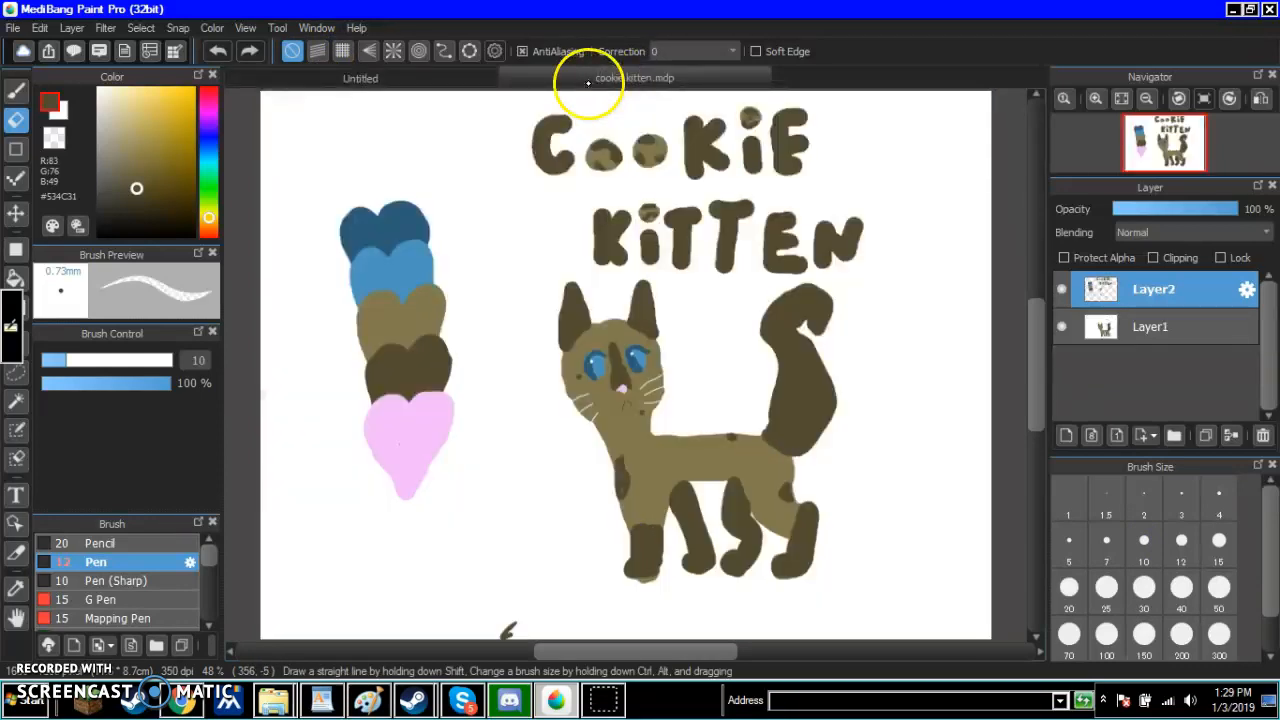
pyautogui.click(400, 79)
pyautogui.click(316, 27)
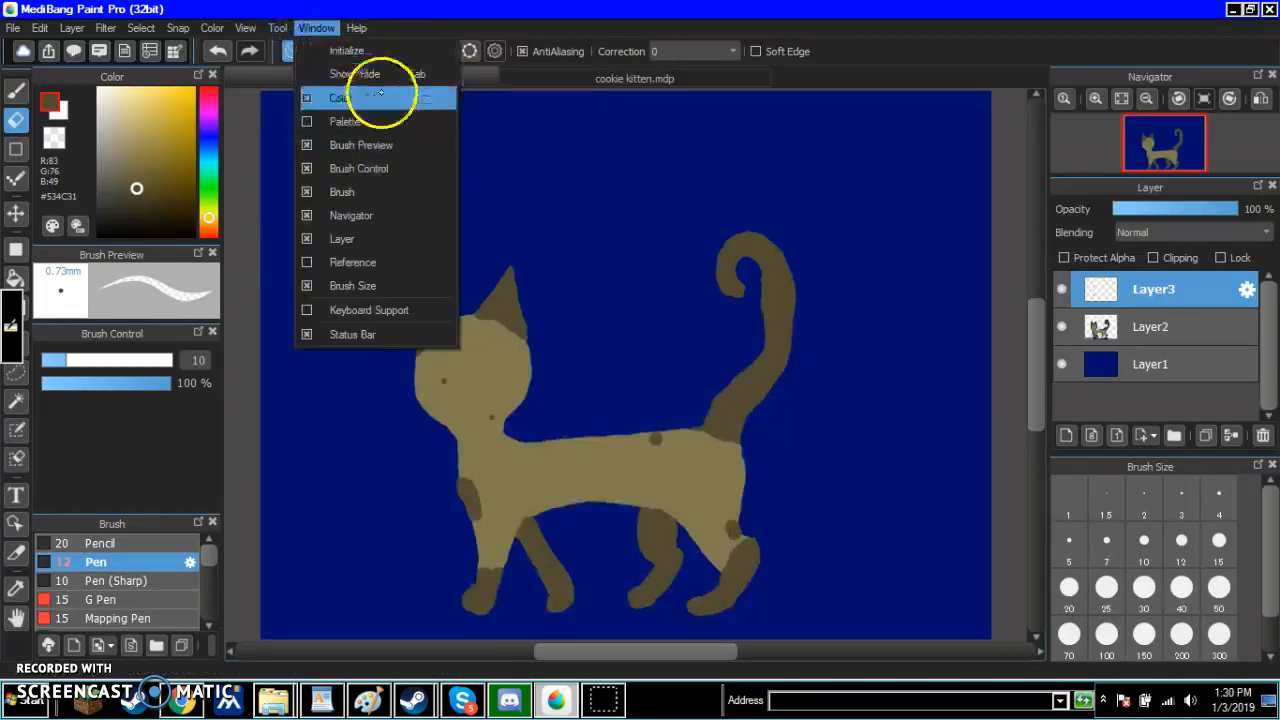
pyautogui.moveTo(284, 28)
pyautogui.click(305, 50)
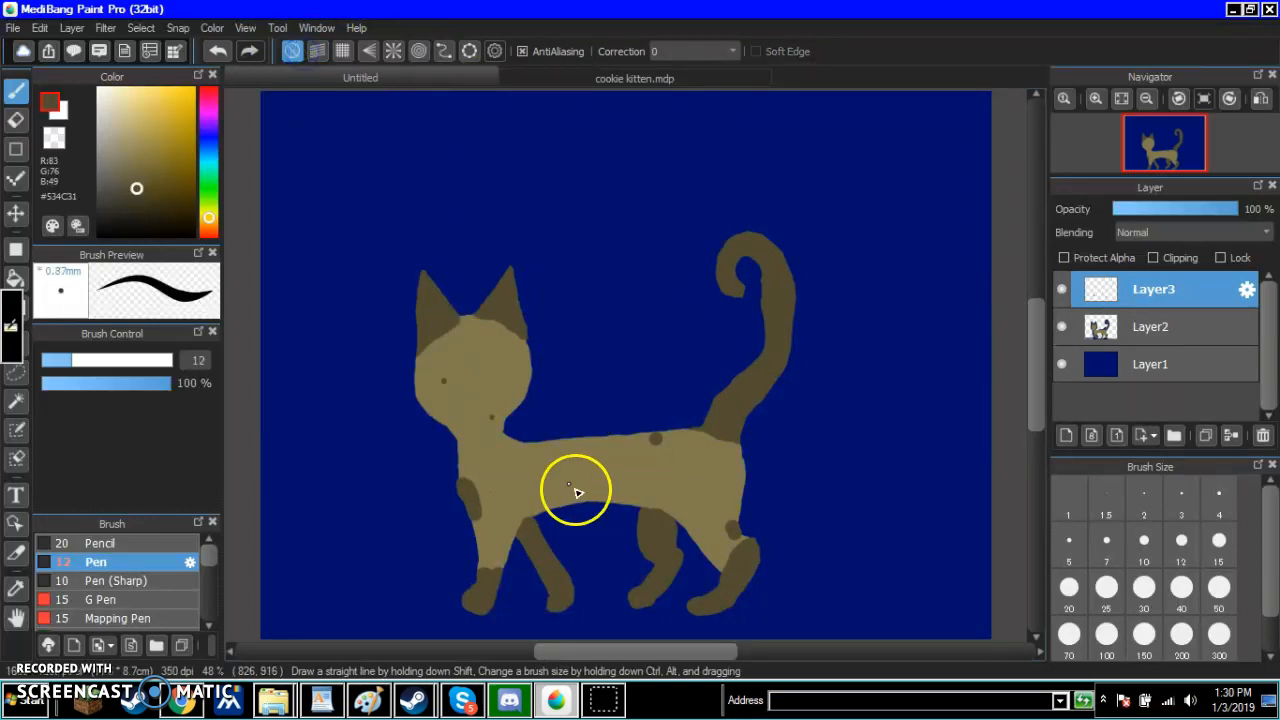
pyautogui.click(1106, 540)
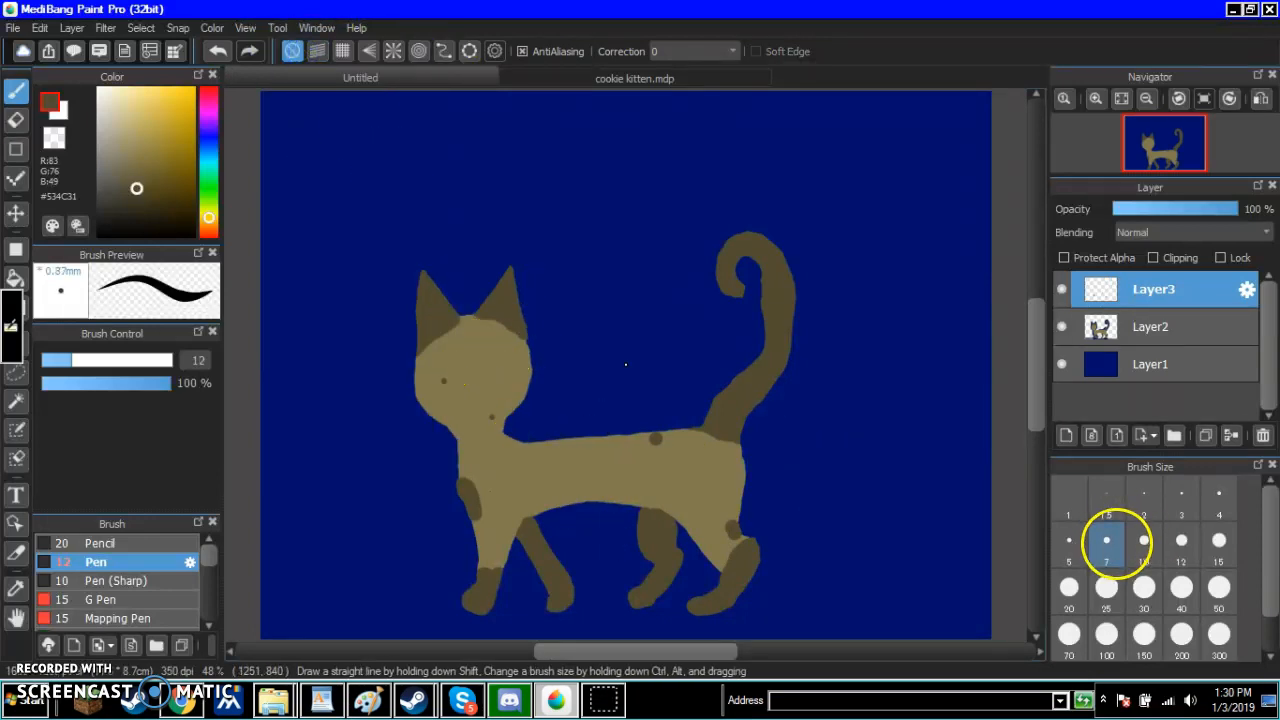
pyautogui.click(475, 383)
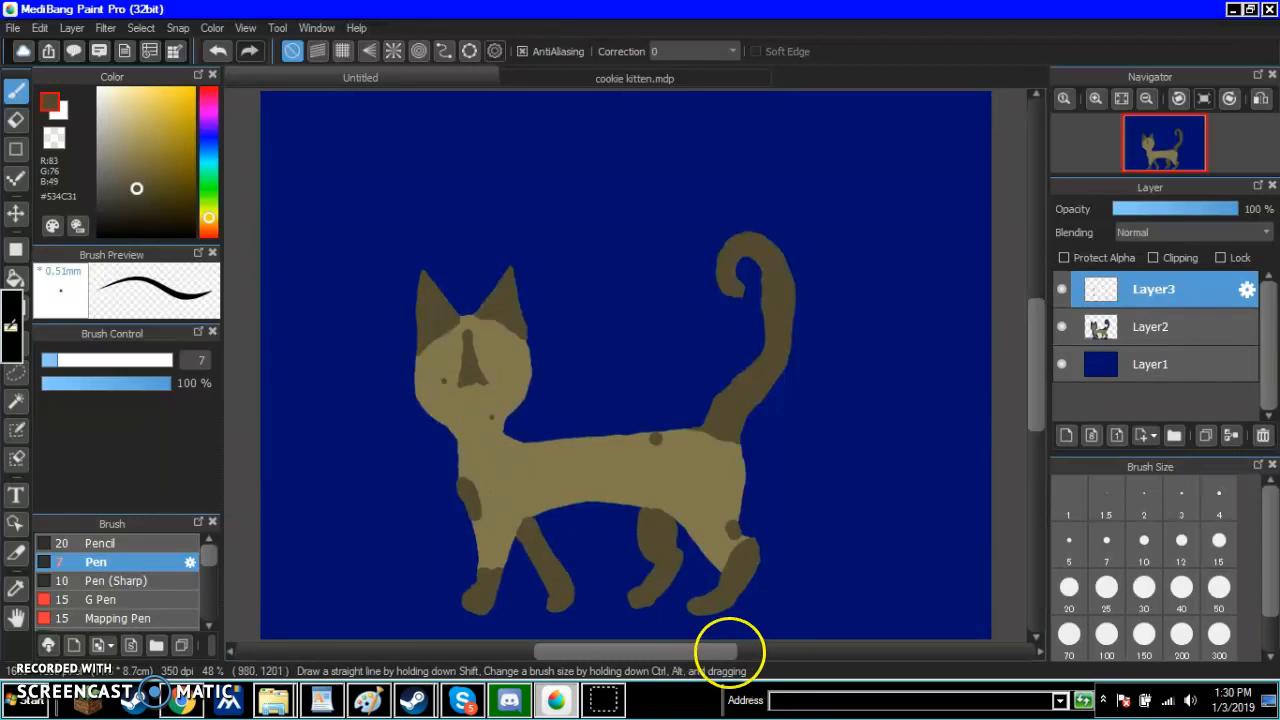
pyautogui.moveTo(470, 345); pyautogui.dragTo(482, 387)
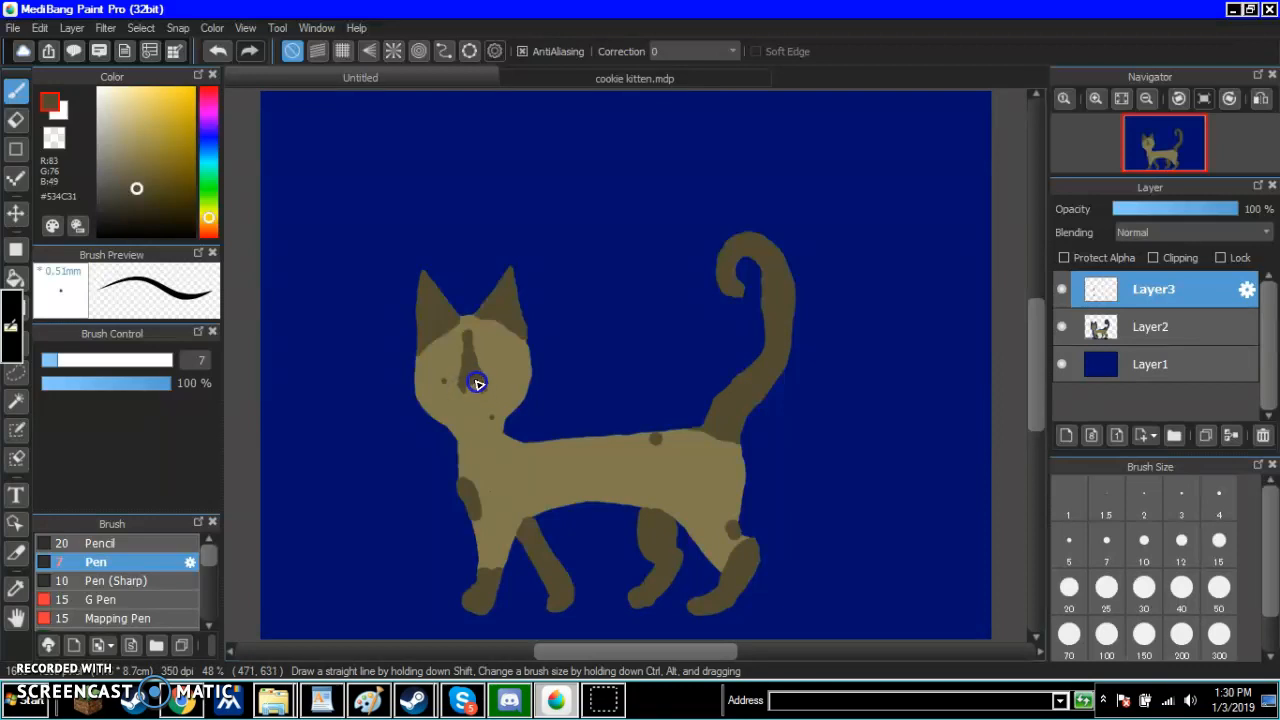
pyautogui.moveTo(481, 389); pyautogui.dragTo(468, 384)
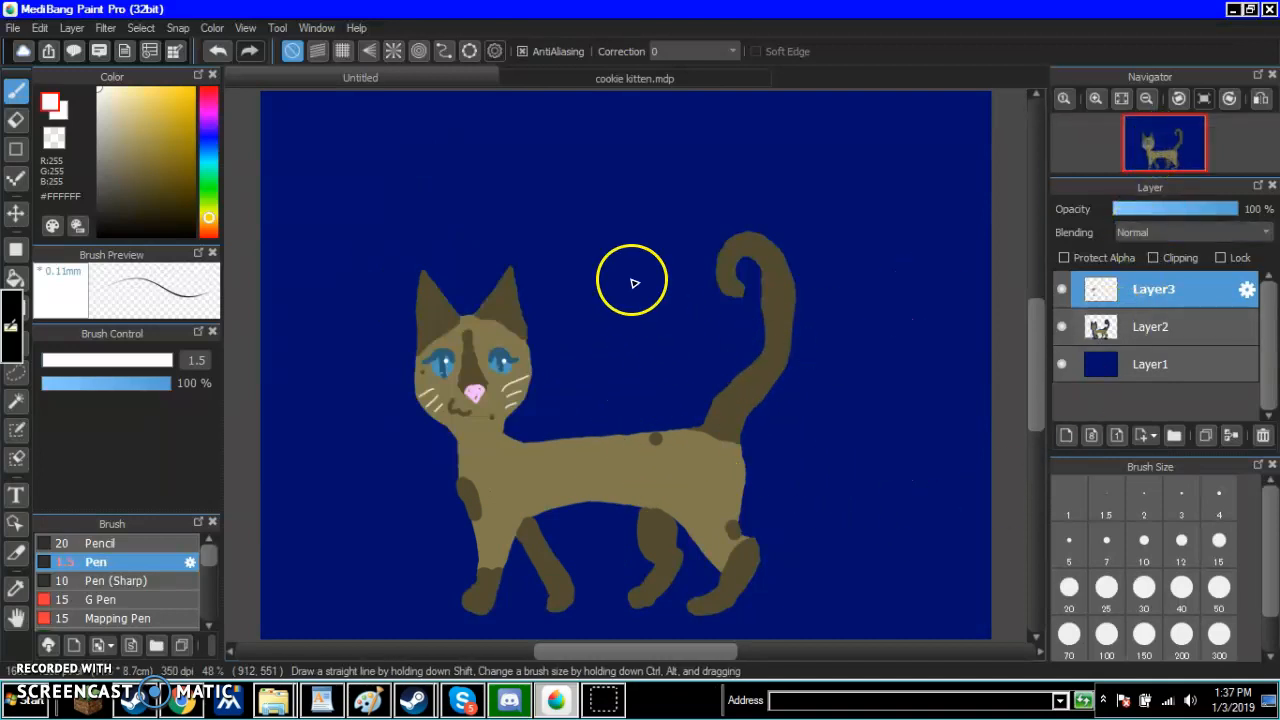
# - Doodle a small white face with a curved cat mouth and two short eye lines on the blue background above the cat's back
pyautogui.moveTo(603, 379); pyautogui.dragTo(622, 388)
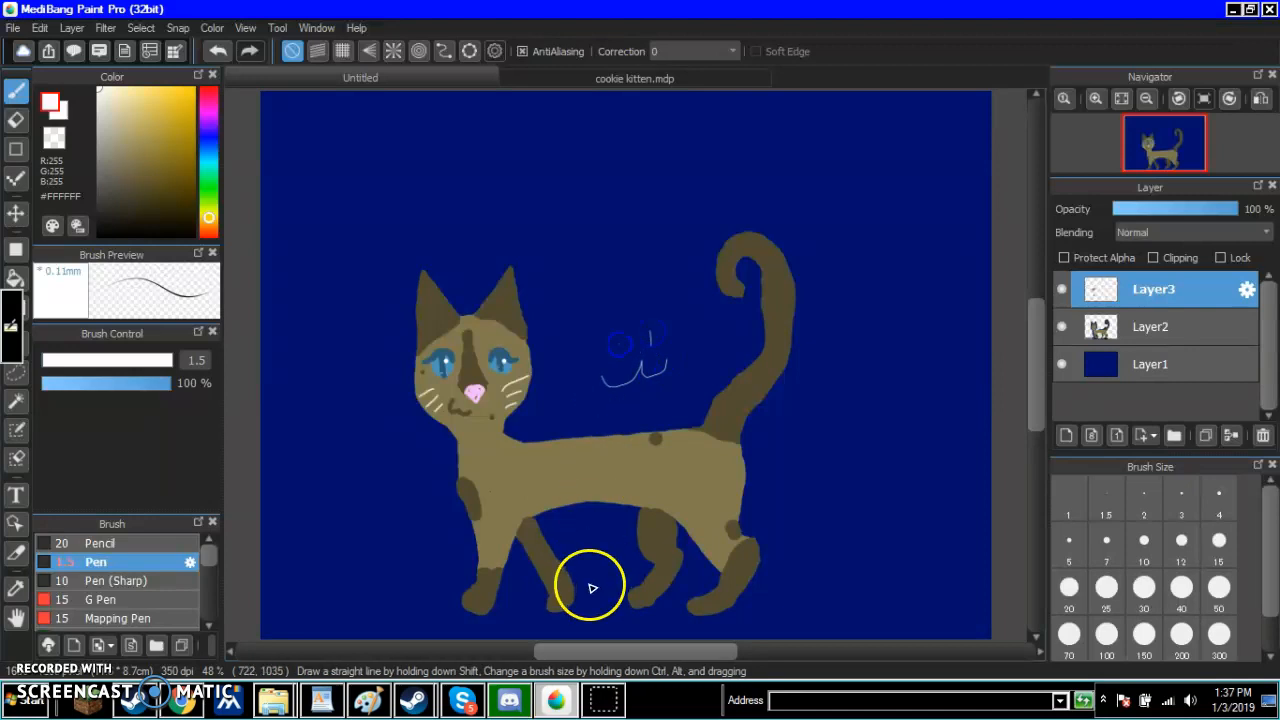
pyautogui.moveTo(618, 338); pyautogui.dragTo(618, 354)
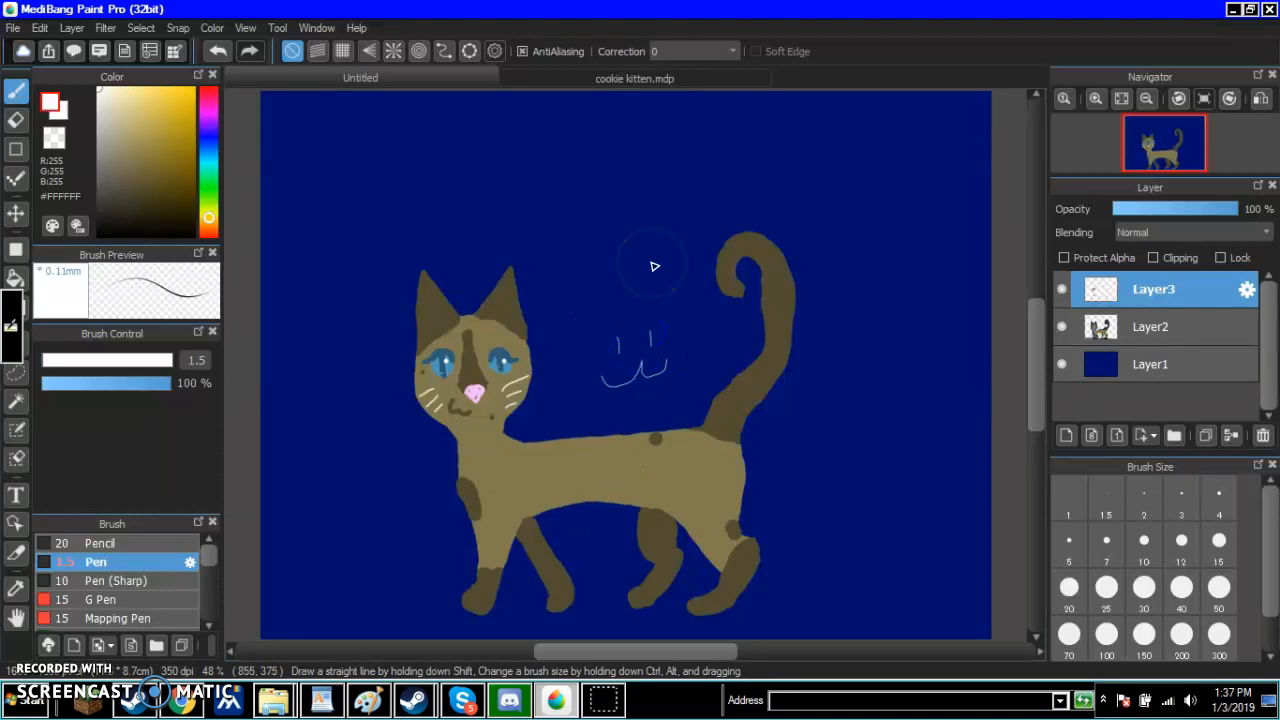